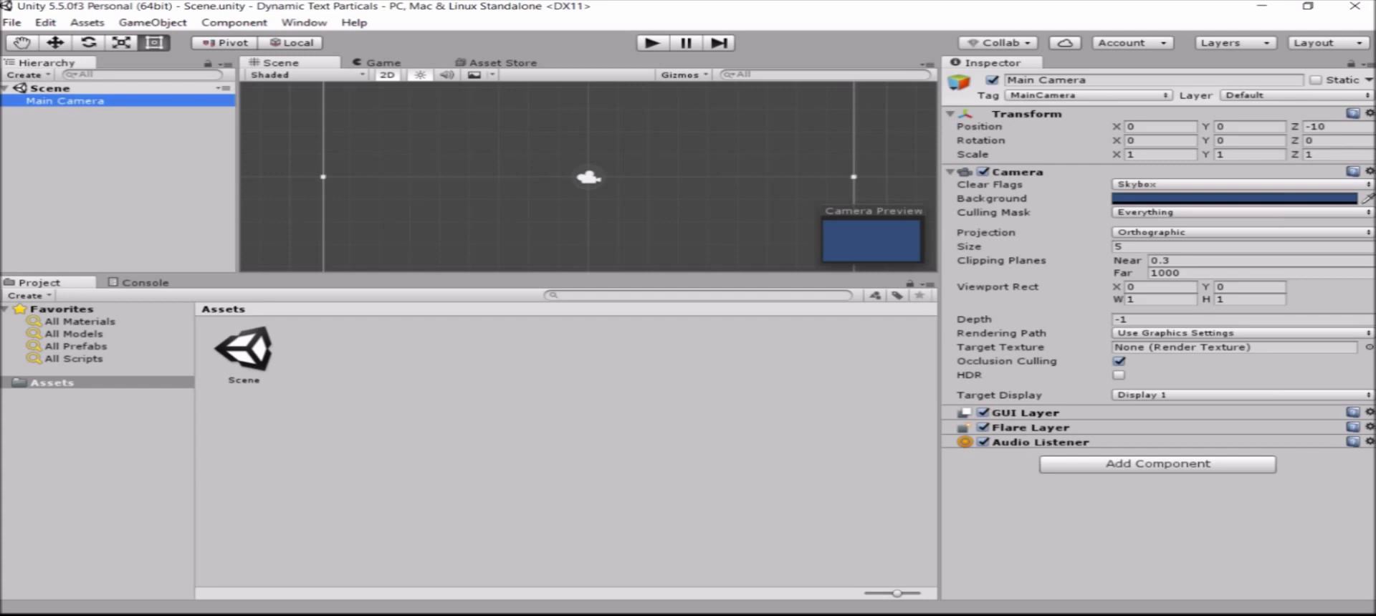
# Step: Add a Particle System to the scene and set its Start Speed to 1
pyautogui.click(115, 89)
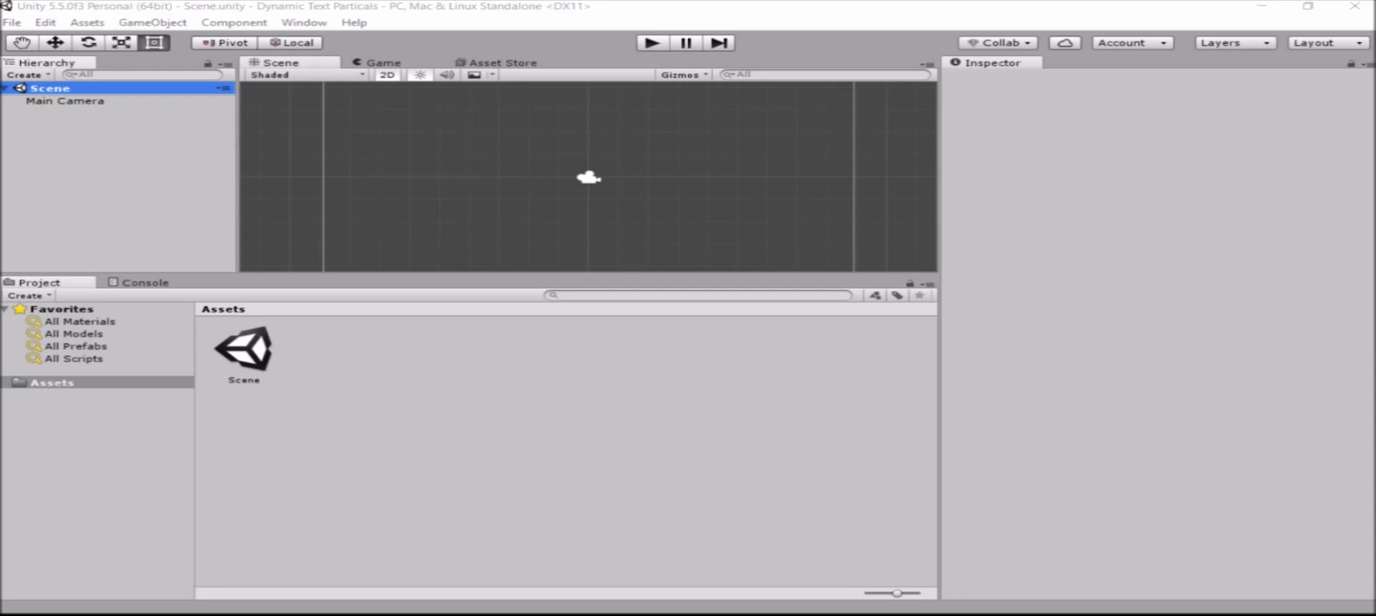
pyautogui.click(92, 108)
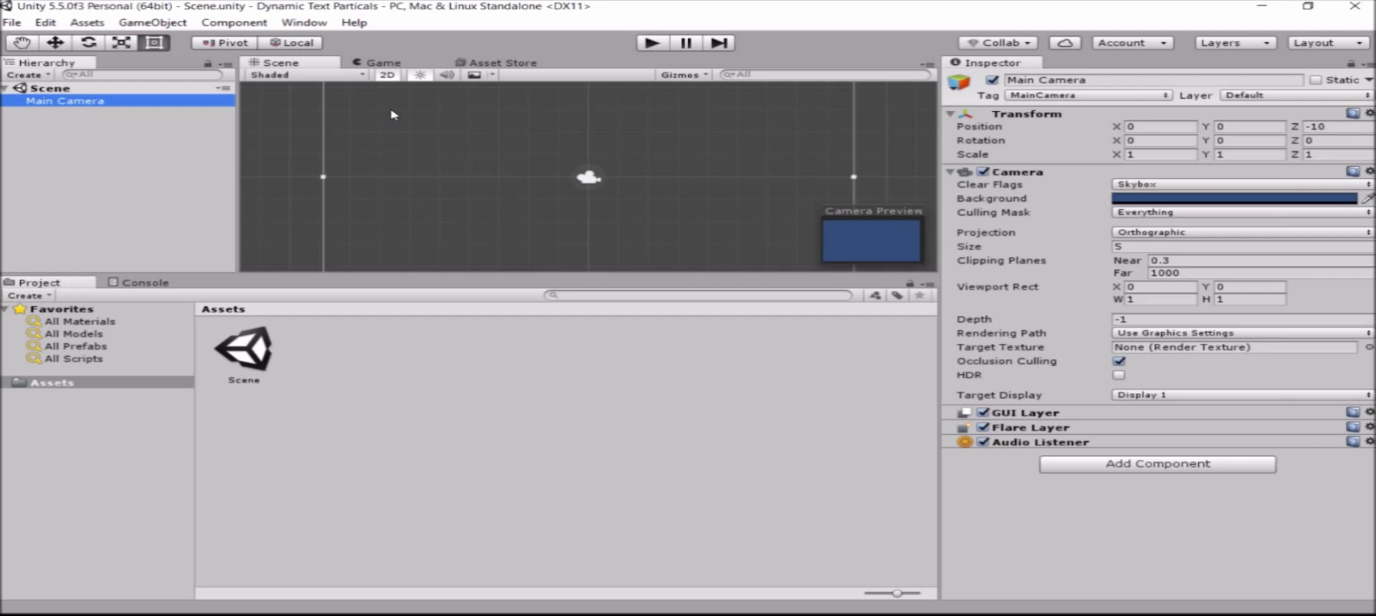
pyautogui.click(149, 24)
pyautogui.click(183, 160)
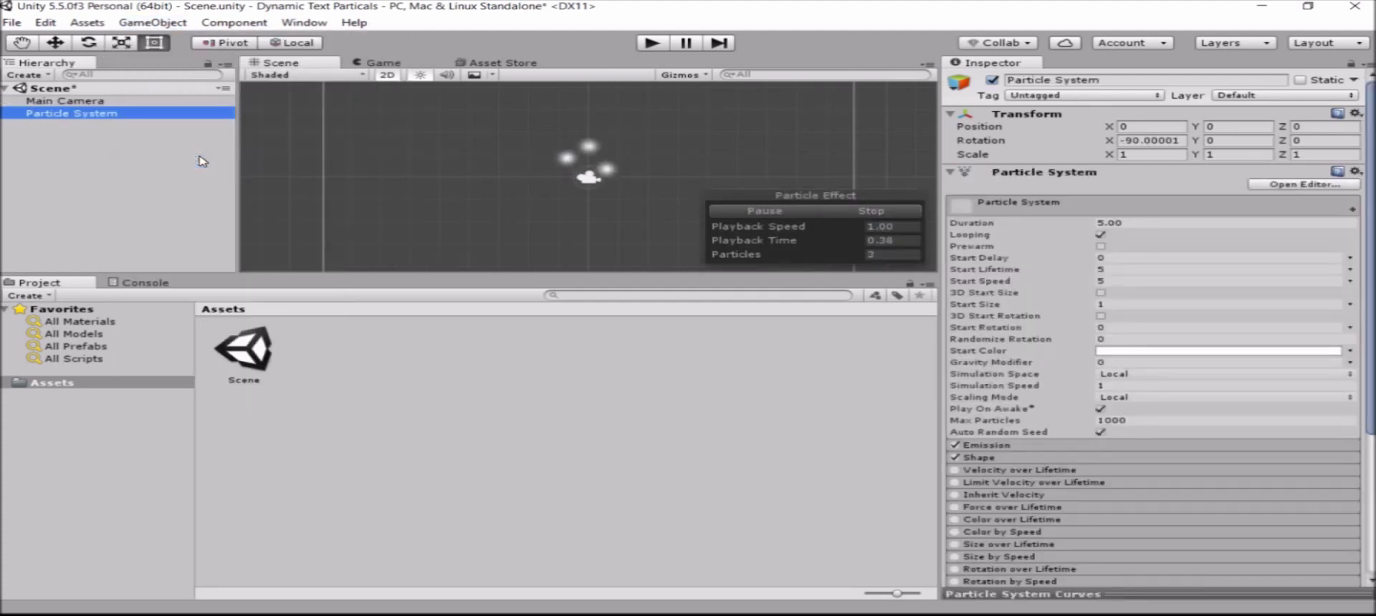
pyautogui.click(1115, 280)
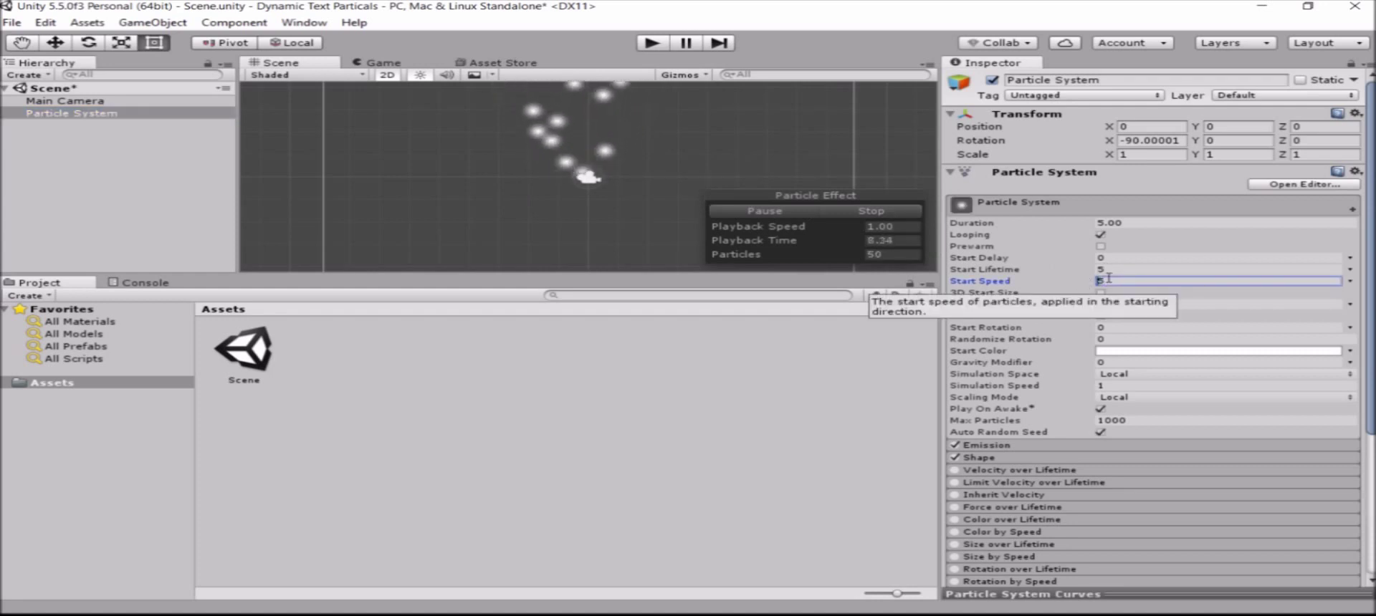
pyautogui.moveTo(1098, 281); pyautogui.dragTo(1116, 284)
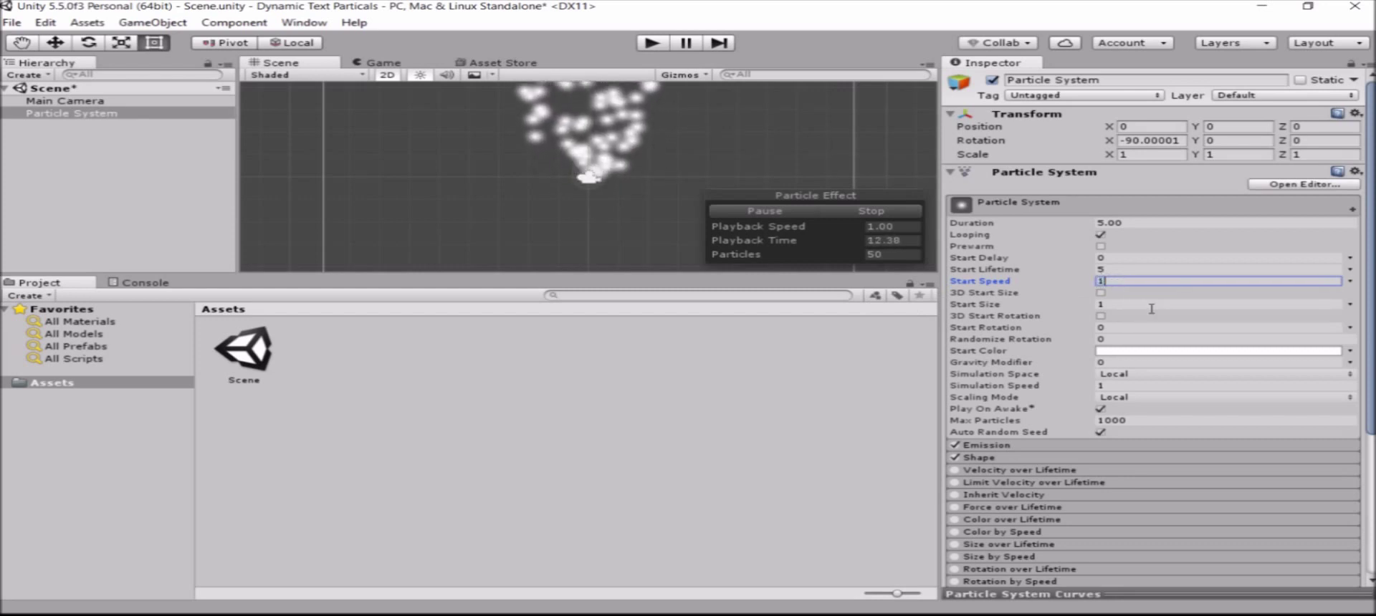
# Step: Set the particle emitter Shape to Sphere
pyautogui.click(1040, 459)
pyautogui.scroll(-1, 1047, 459)
pyautogui.scroll(-1, 1050, 461)
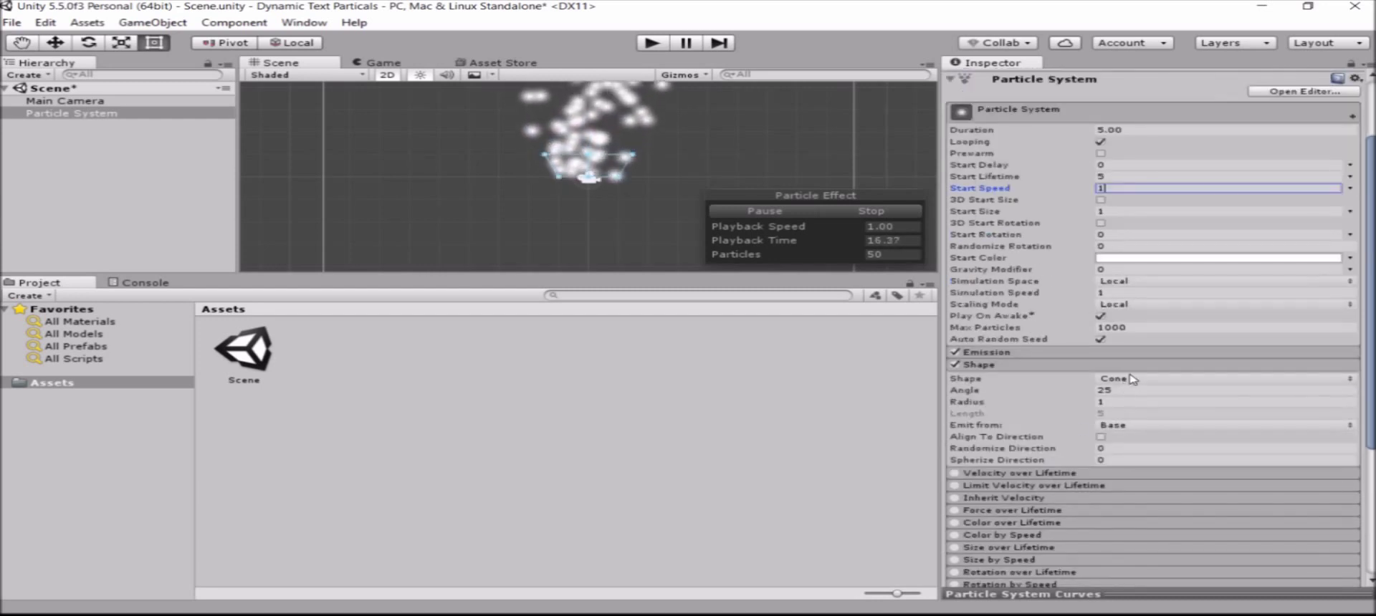
pyautogui.click(1125, 380)
pyautogui.click(1148, 394)
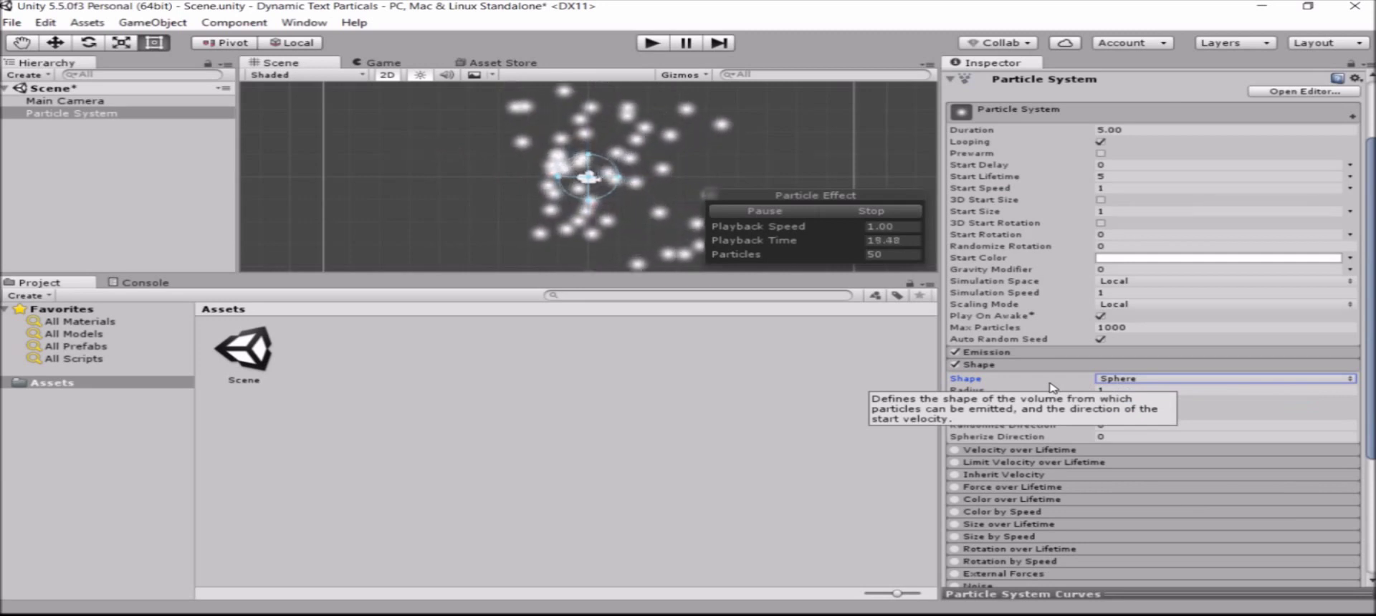
pyautogui.scroll(-1, 1166, 382)
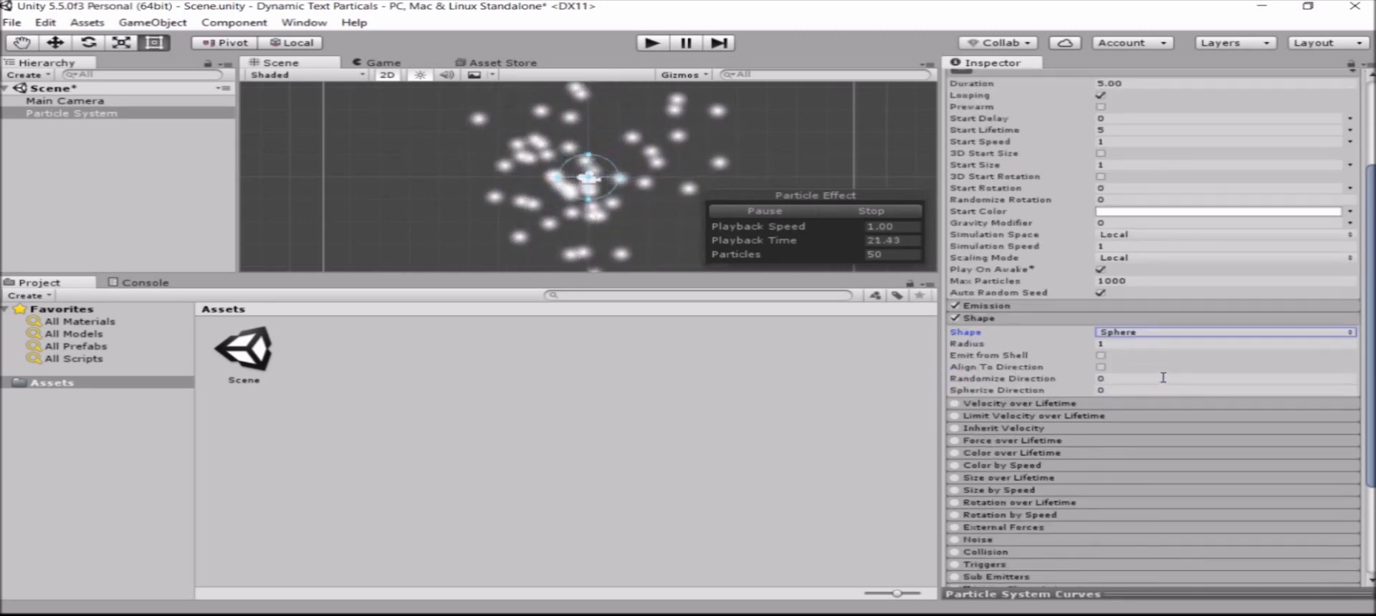
pyautogui.scroll(-3, 1162, 378)
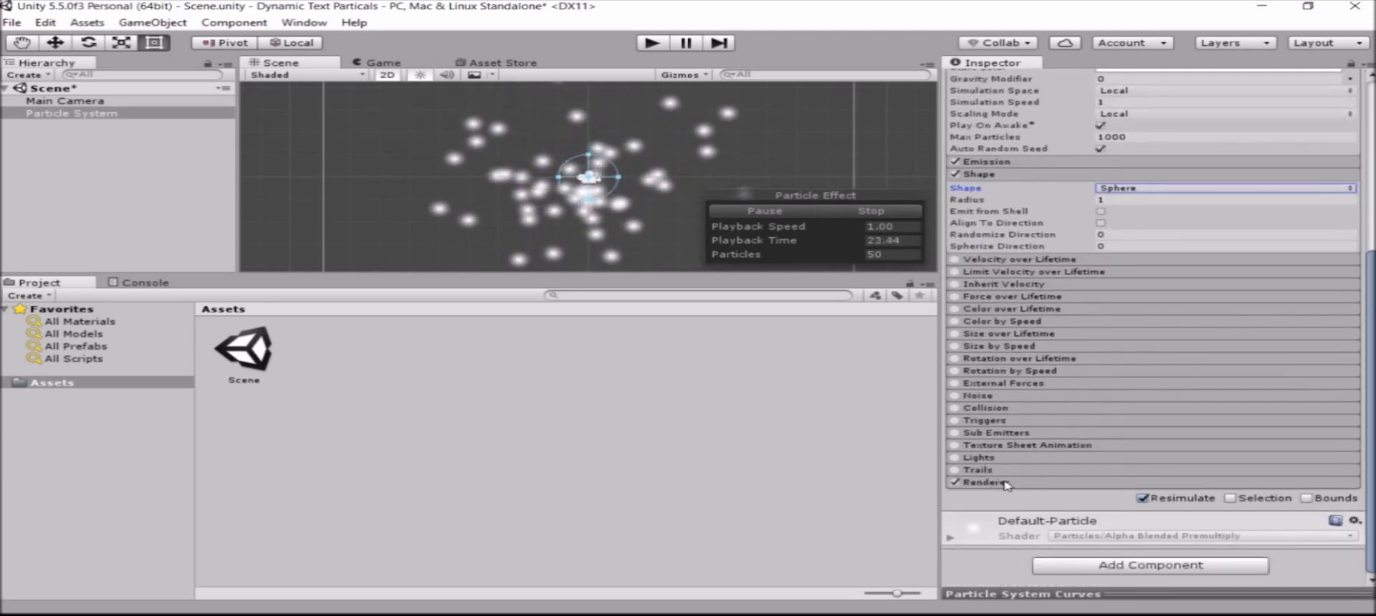
# Step: Set Renderer Min and Max Particle Size to 0.1 and stop the preview
pyautogui.click(1027, 483)
pyautogui.scroll(-4, 1064, 464)
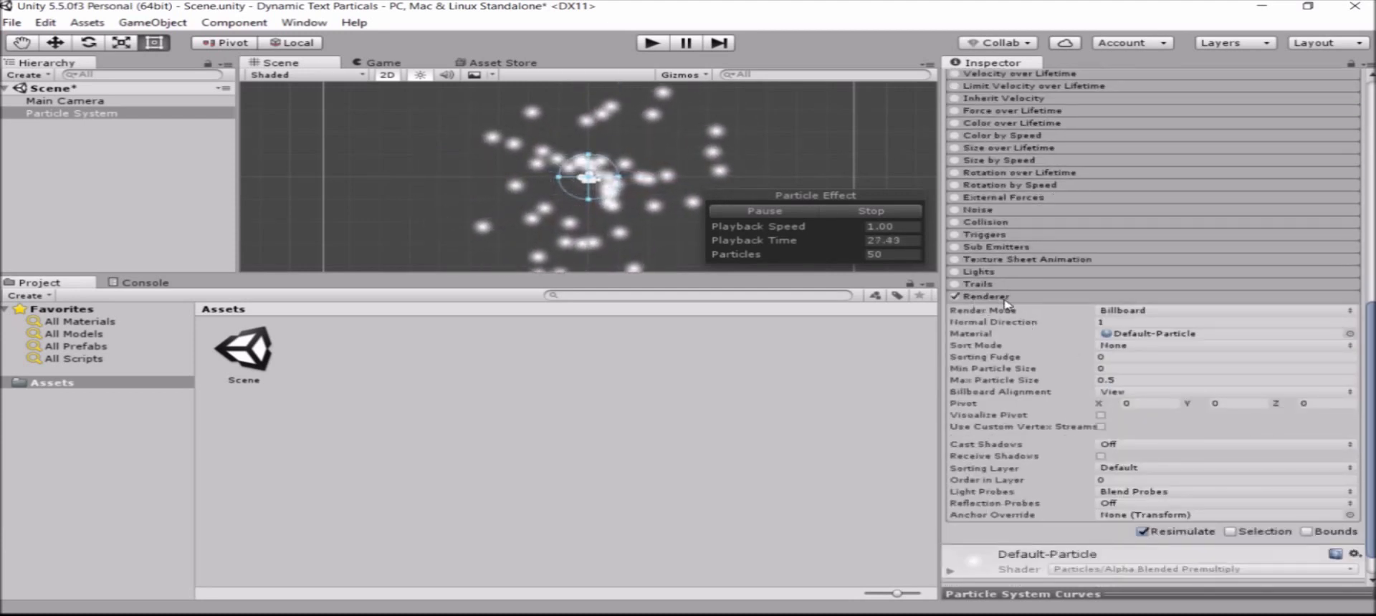
pyautogui.click(1054, 370)
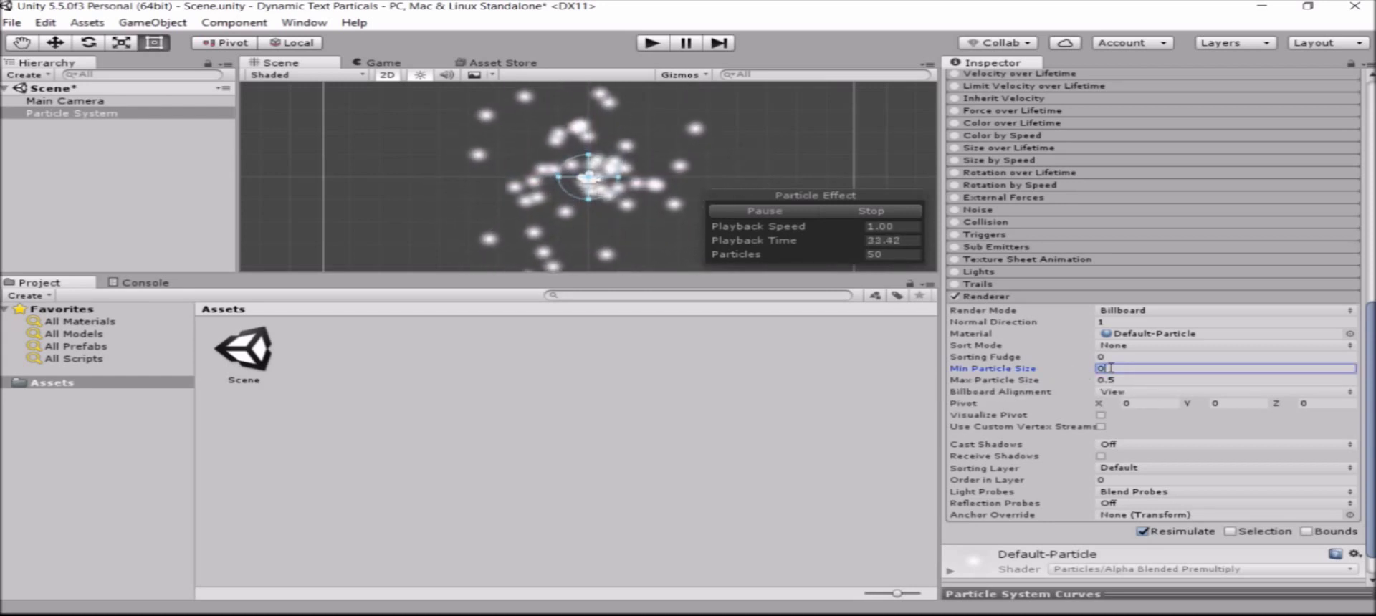
pyautogui.write('0.1')
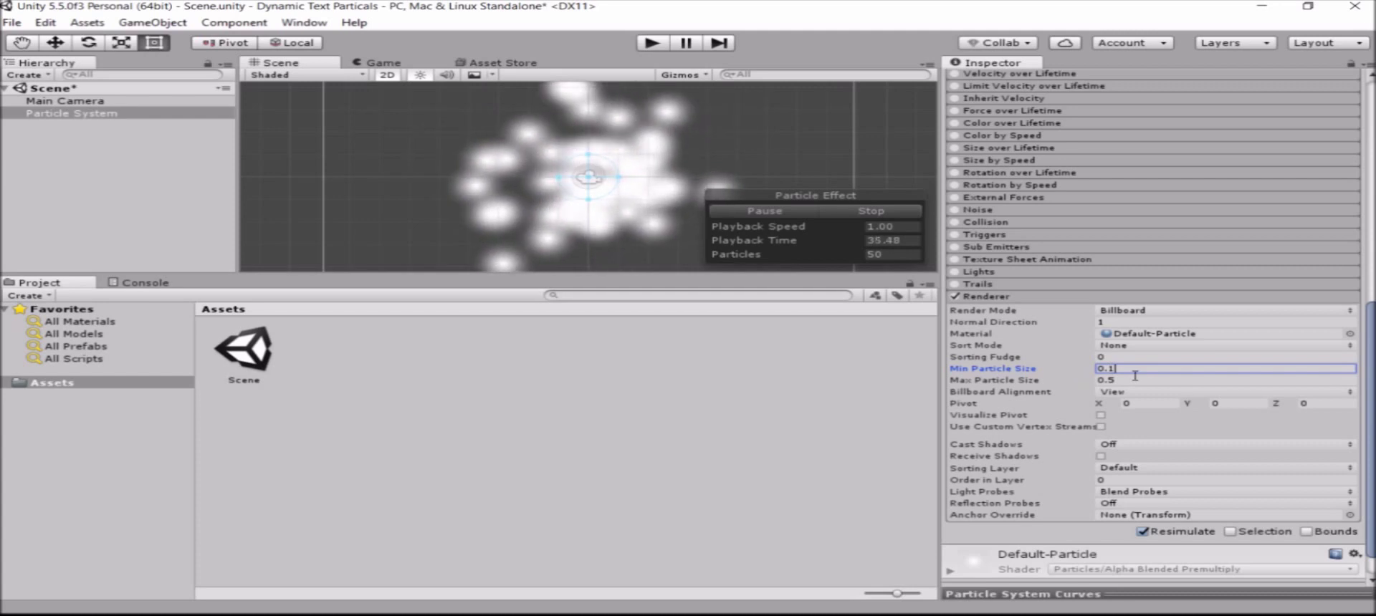
pyautogui.click(1135, 378)
pyautogui.write('0.')
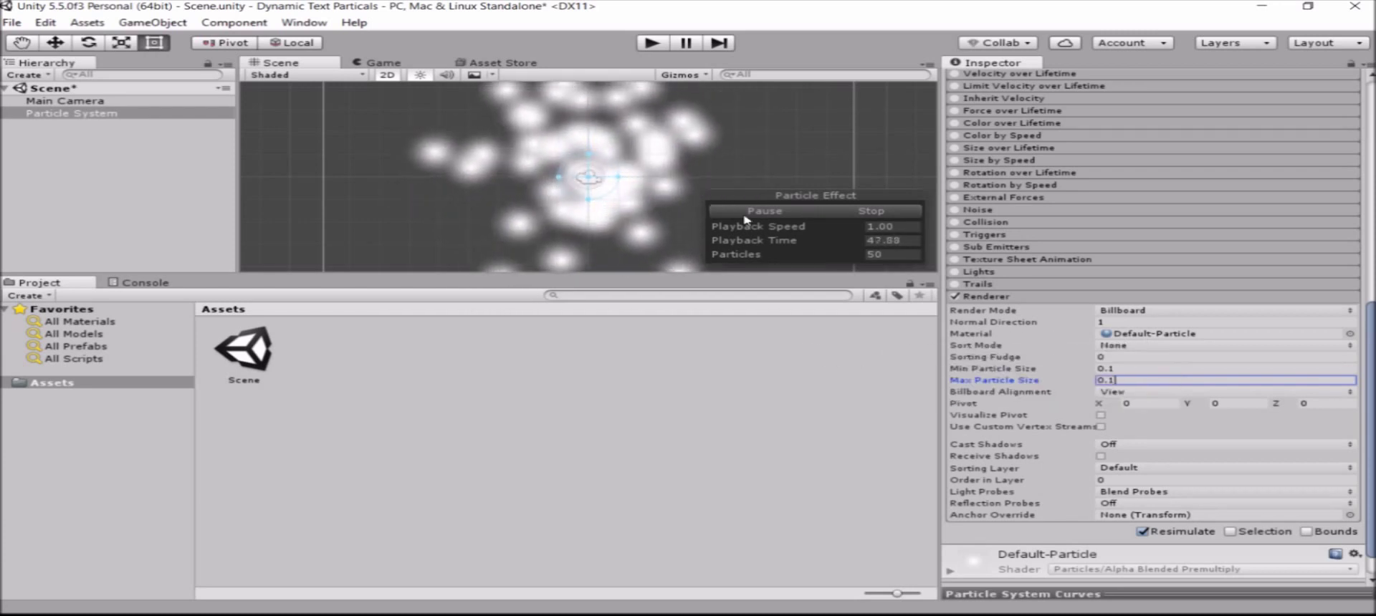
pyautogui.click(866, 212)
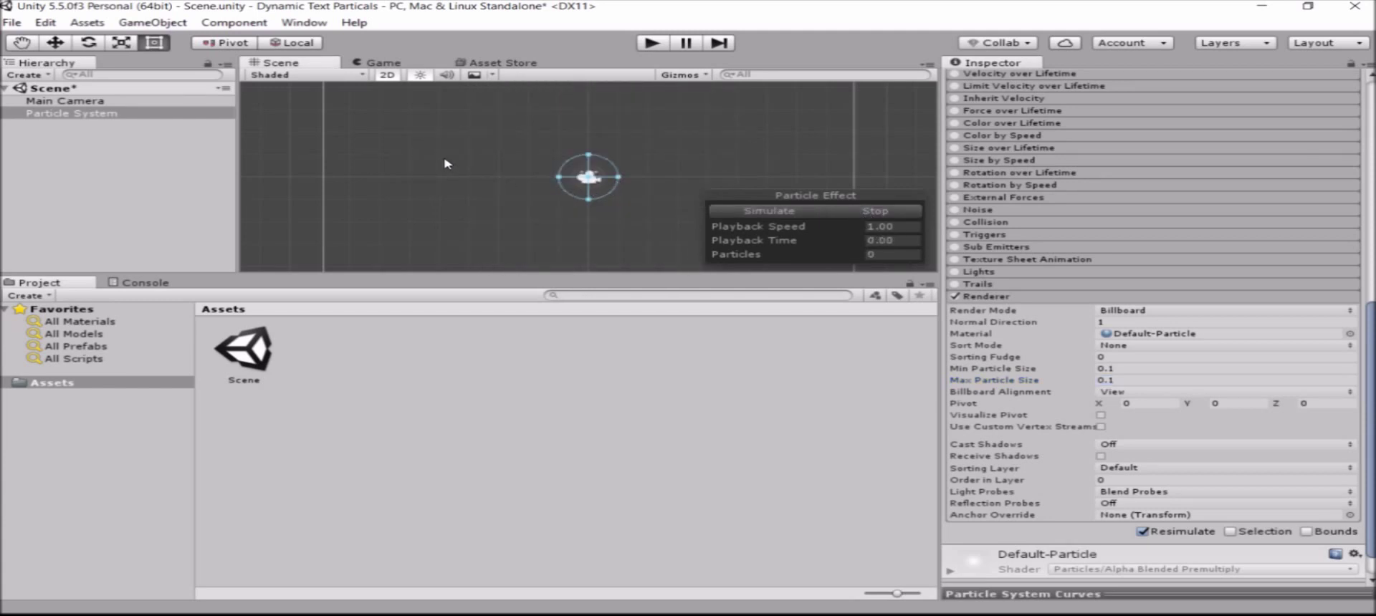
# Step: Add a new camera to the scene and name it Text Camera
pyautogui.scroll(-4, 446, 164)
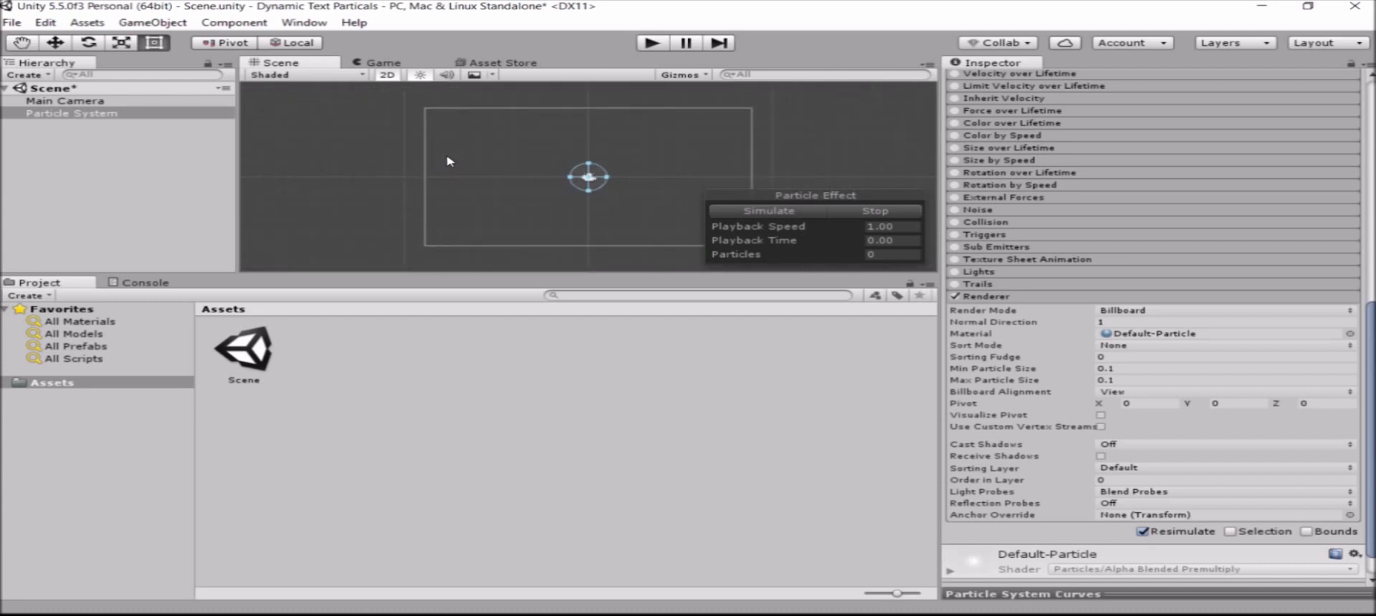
pyautogui.click(152, 23)
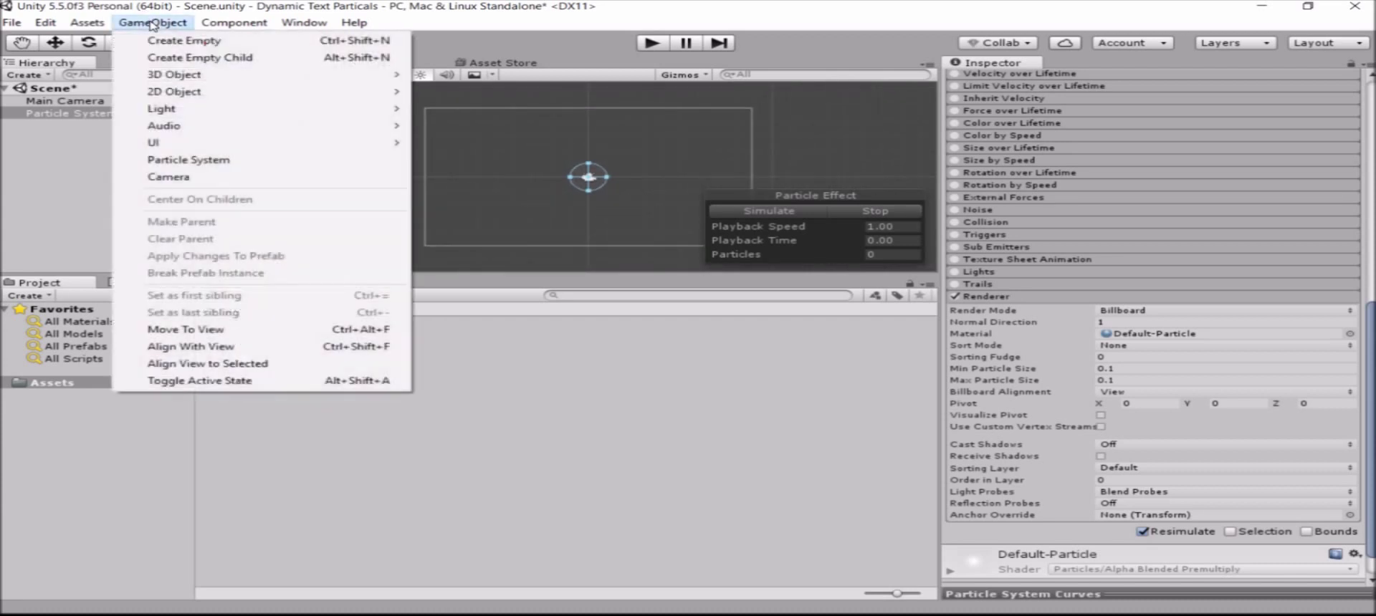
pyautogui.click(204, 177)
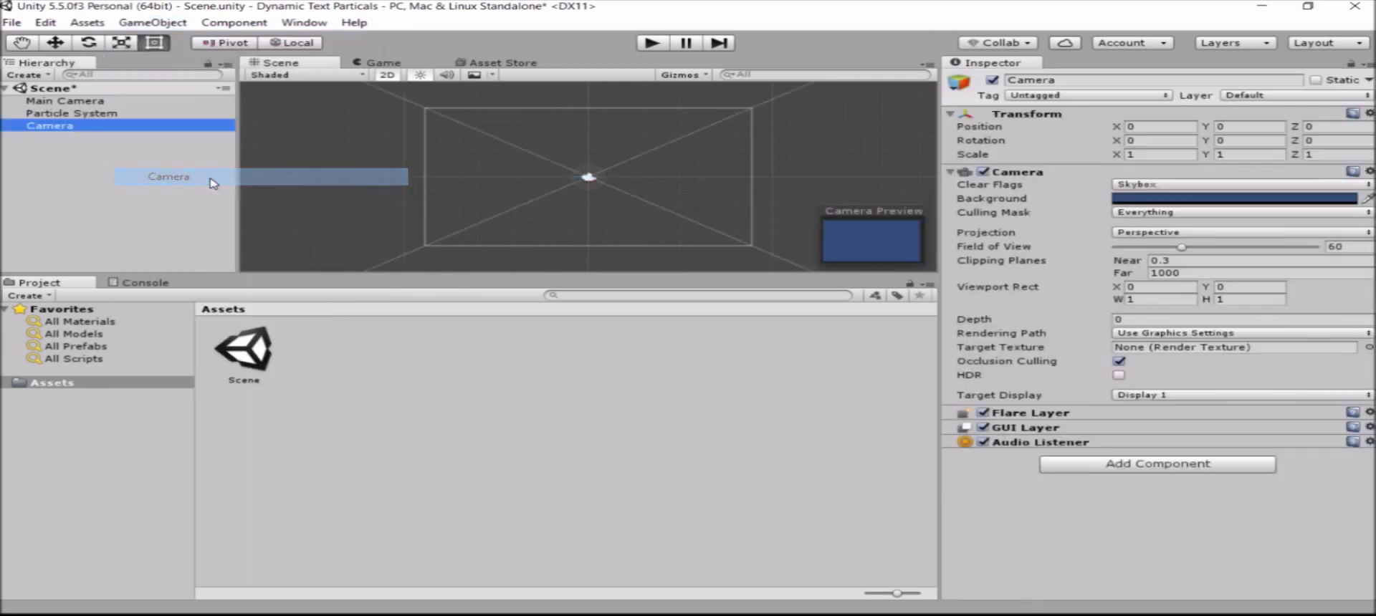
pyautogui.click(124, 128)
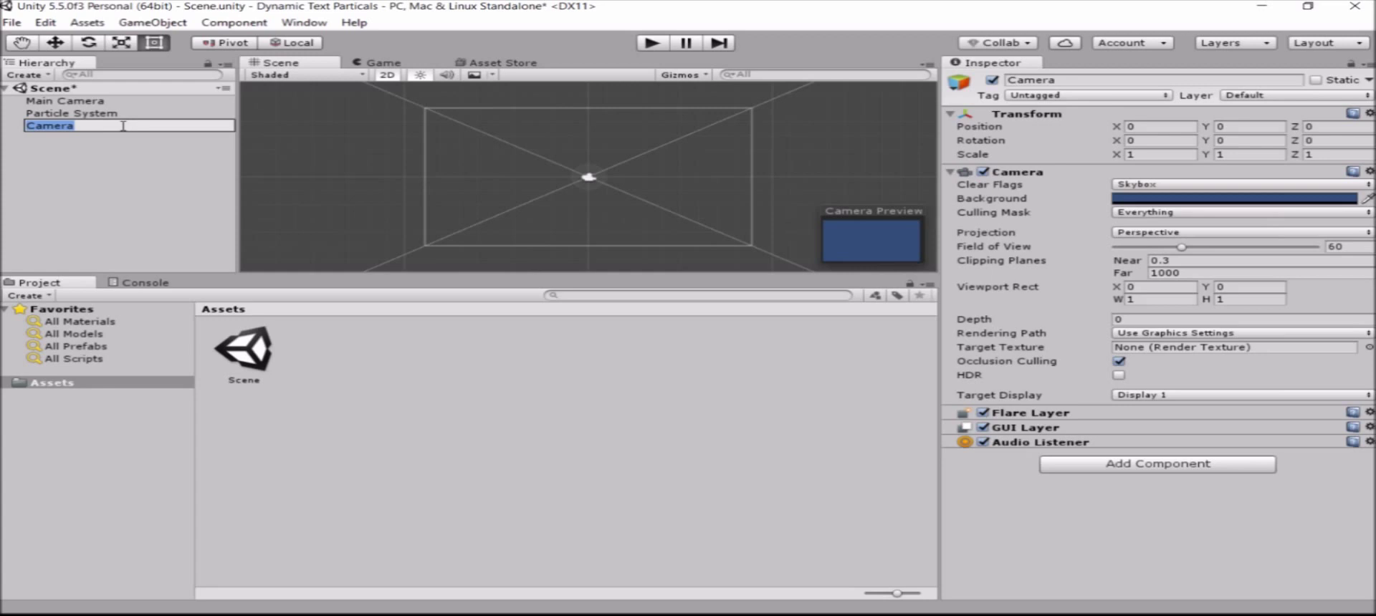
pyautogui.write('Text Camera')
pyautogui.press('Return')
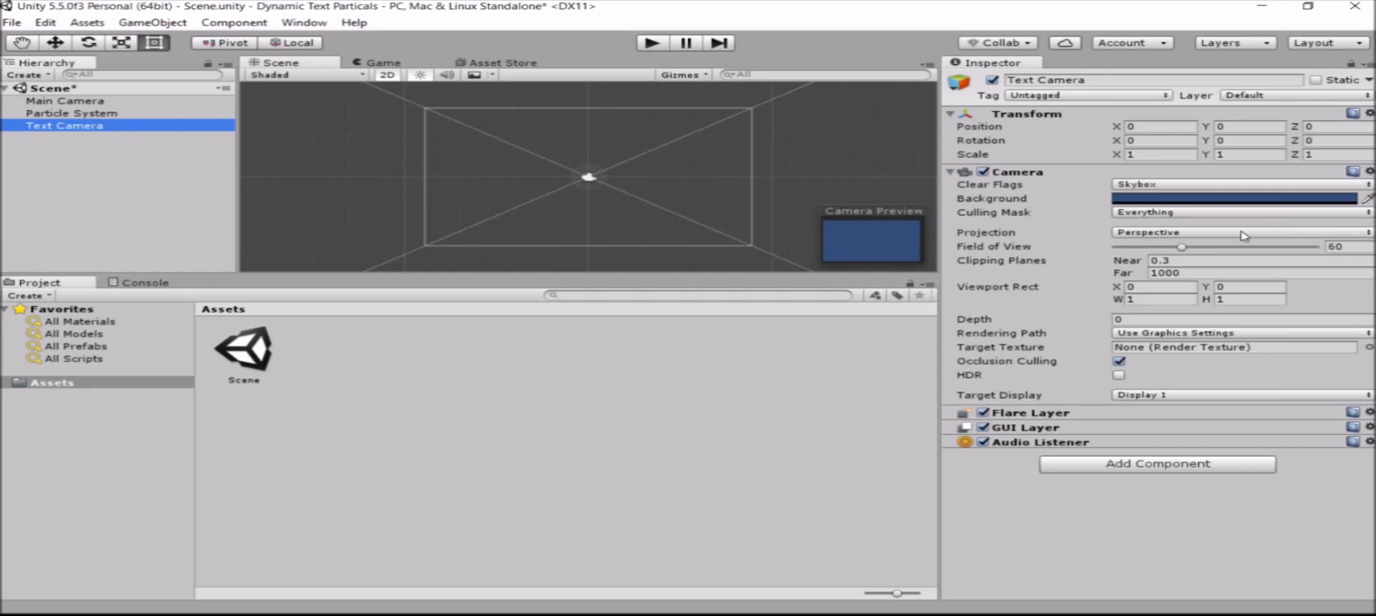
# Step: Make Text Camera orthographic and move it right to X 23.2 beside the particles
pyautogui.click(1206, 233)
pyautogui.click(1214, 266)
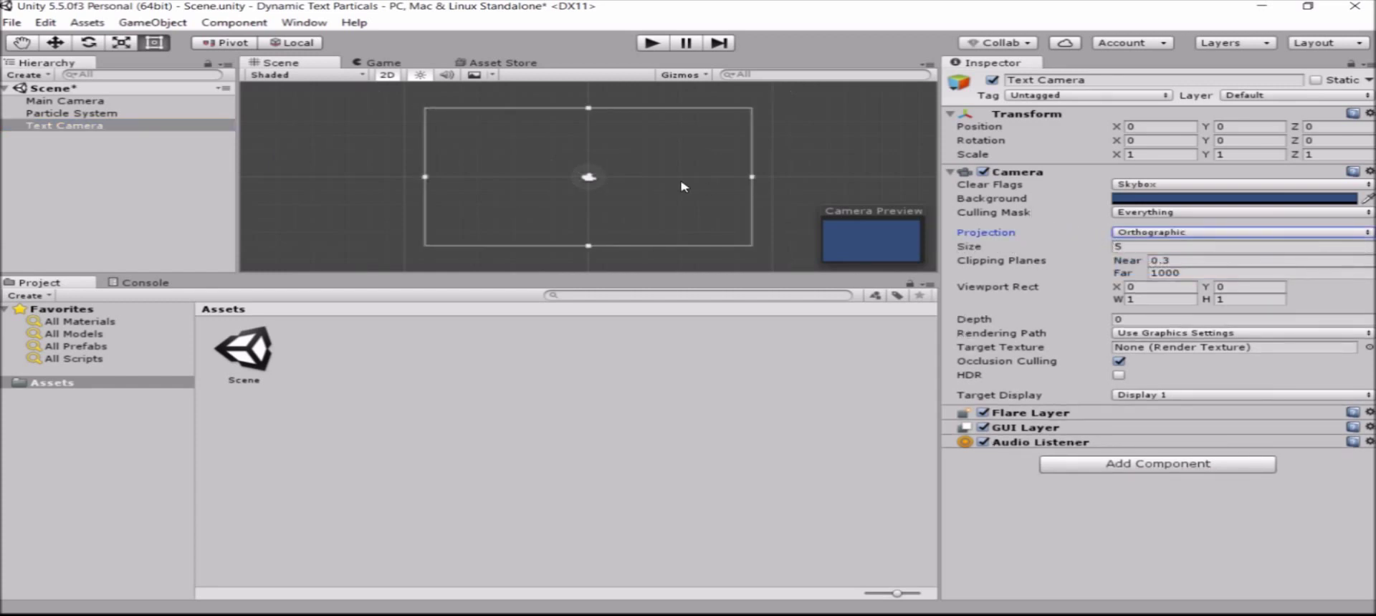
pyautogui.click(55, 46)
pyautogui.scroll(-5, 665, 191)
pyautogui.moveTo(670, 182); pyautogui.dragTo(889, 189)
pyautogui.moveTo(752, 251); pyautogui.dragTo(636, 234, button='middle')
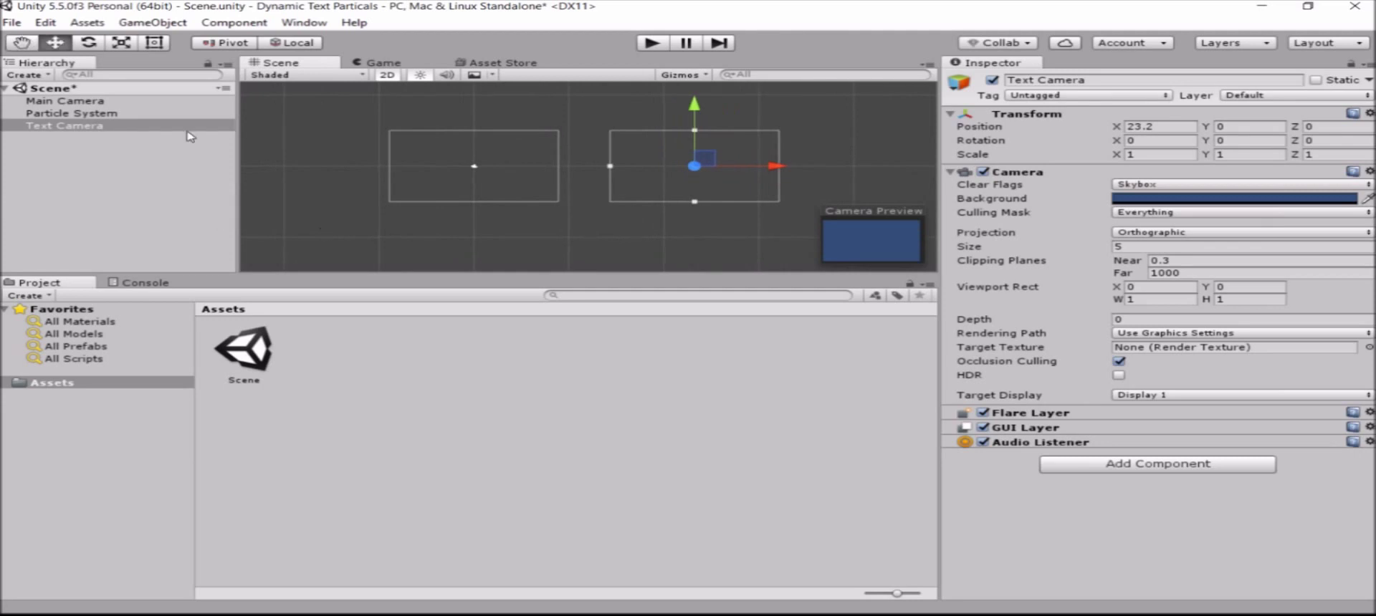
pyautogui.click(130, 115)
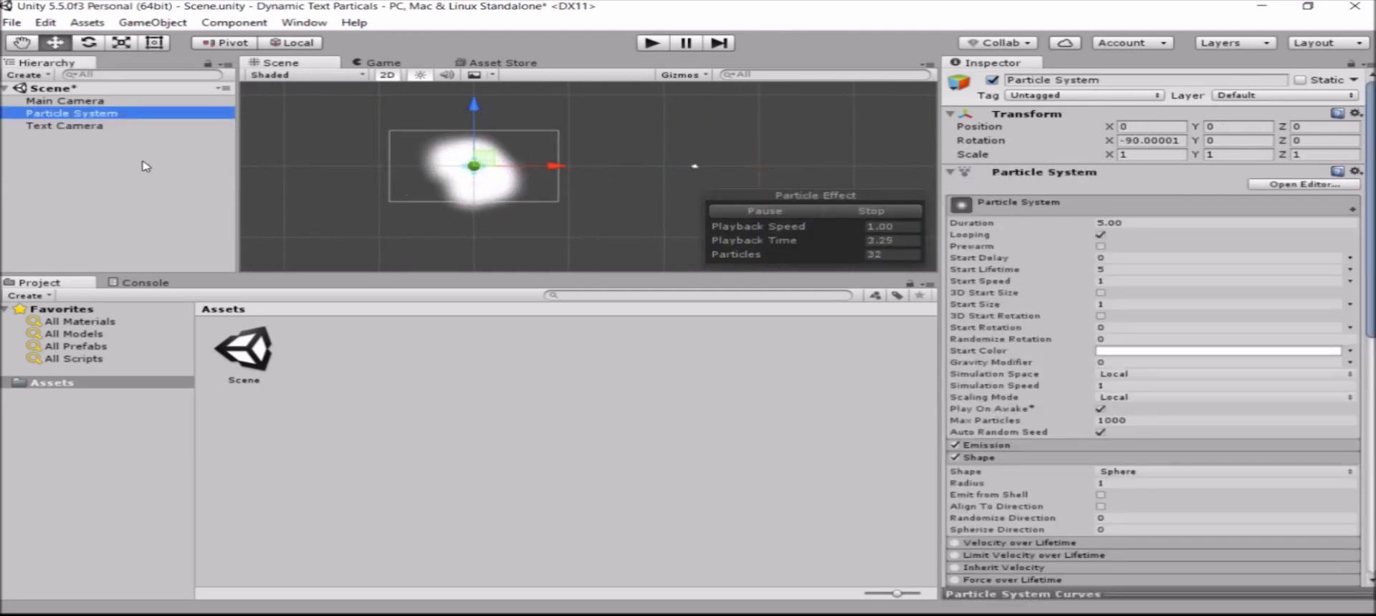
pyautogui.click(112, 126)
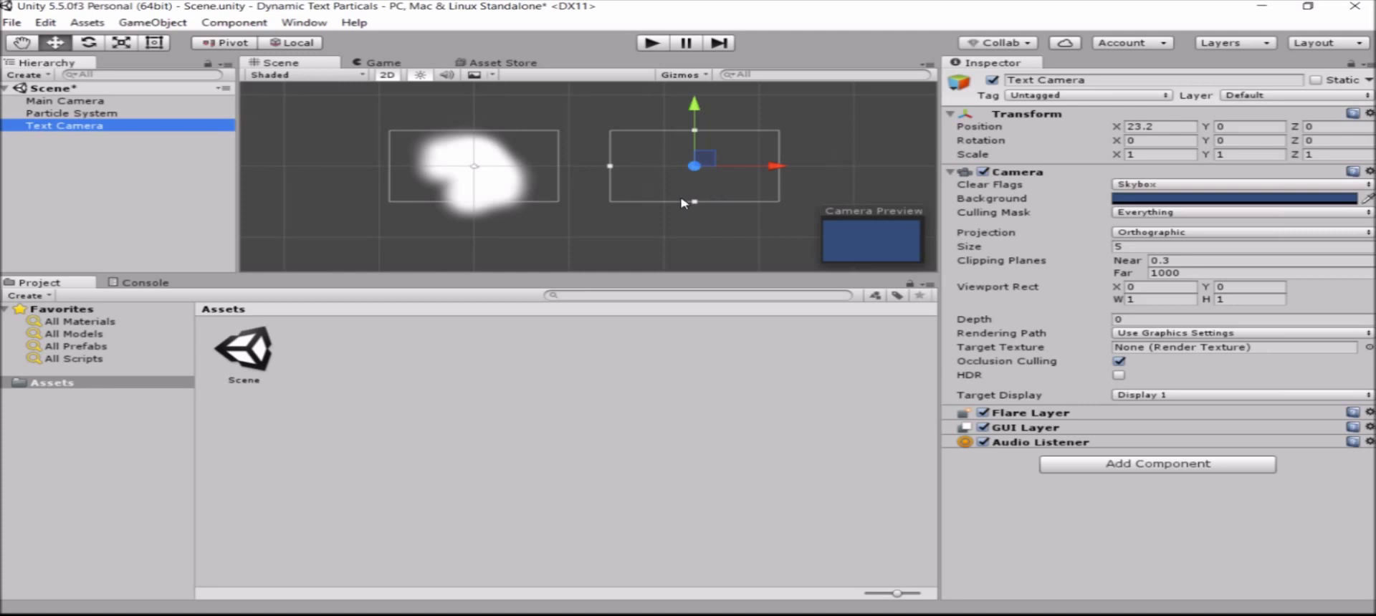
# Step: Create a 256 x 256 Render Texture in Assets named Text Renderer
pyautogui.rightClick(375, 354)
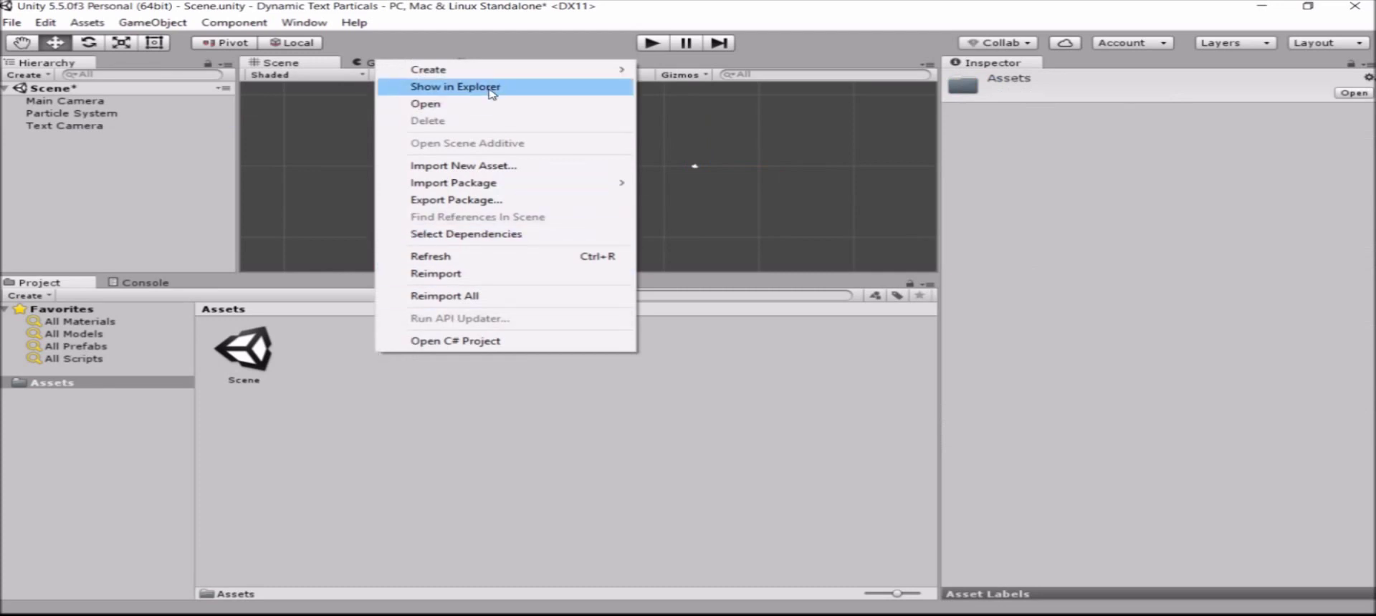
pyautogui.moveTo(495, 76)
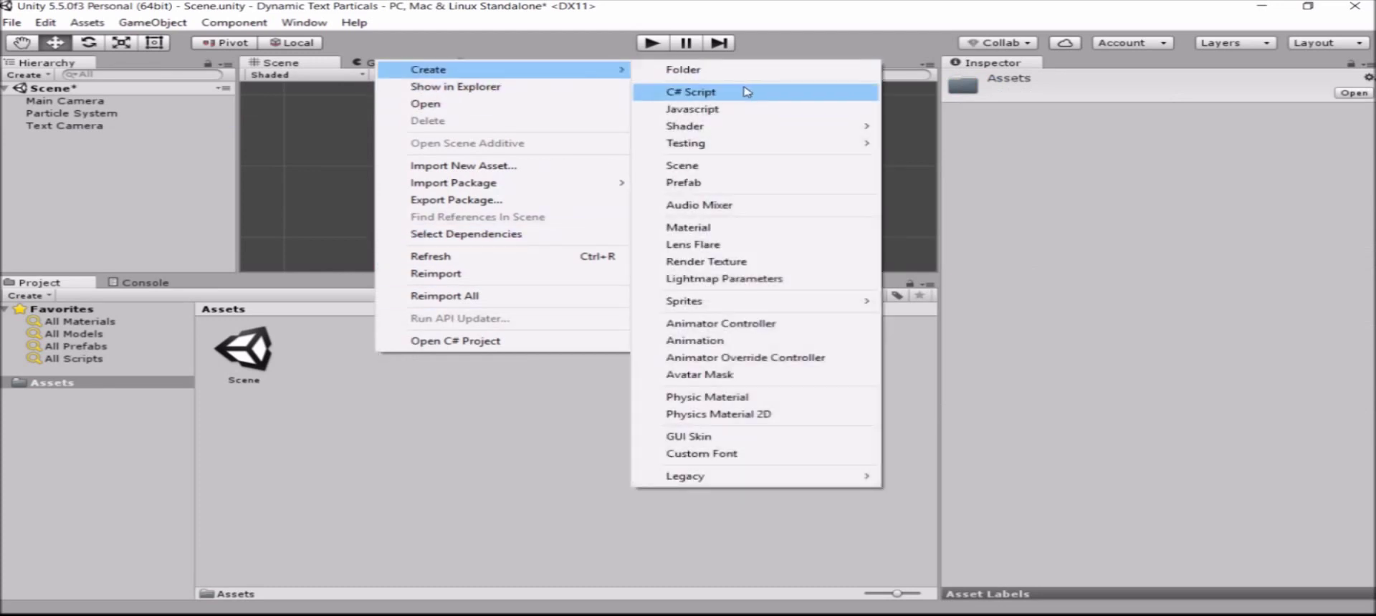
pyautogui.click(750, 262)
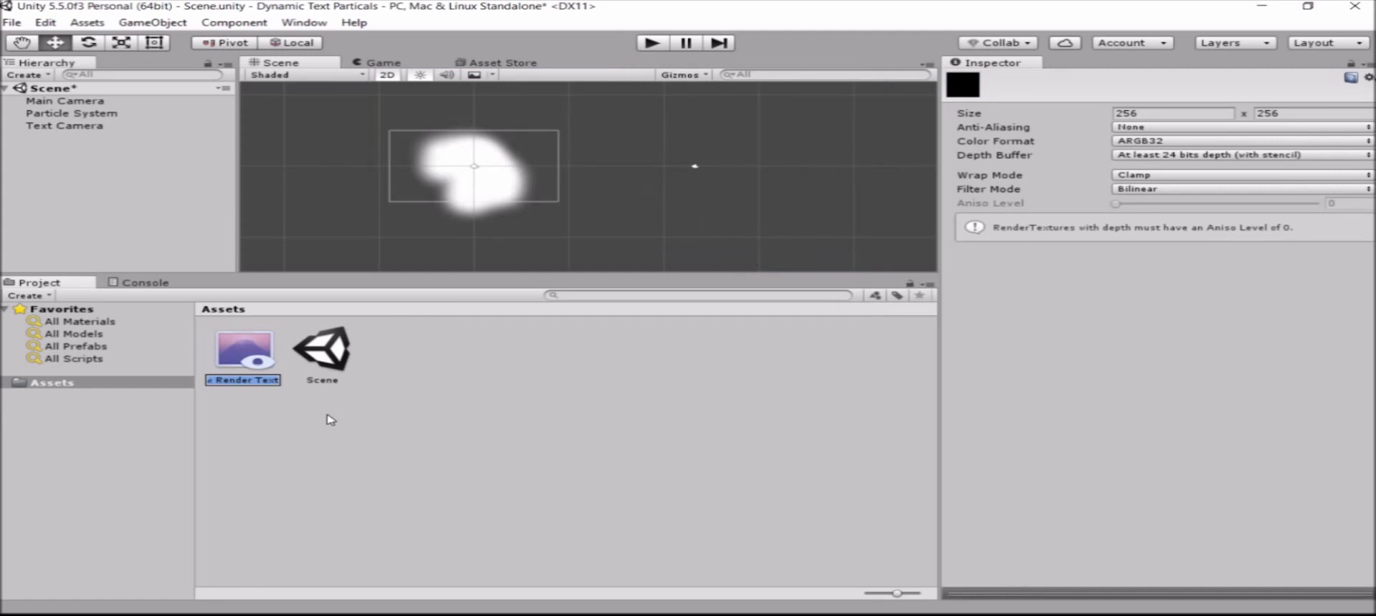
pyautogui.write('Text Rendered')
pyautogui.press('Return')
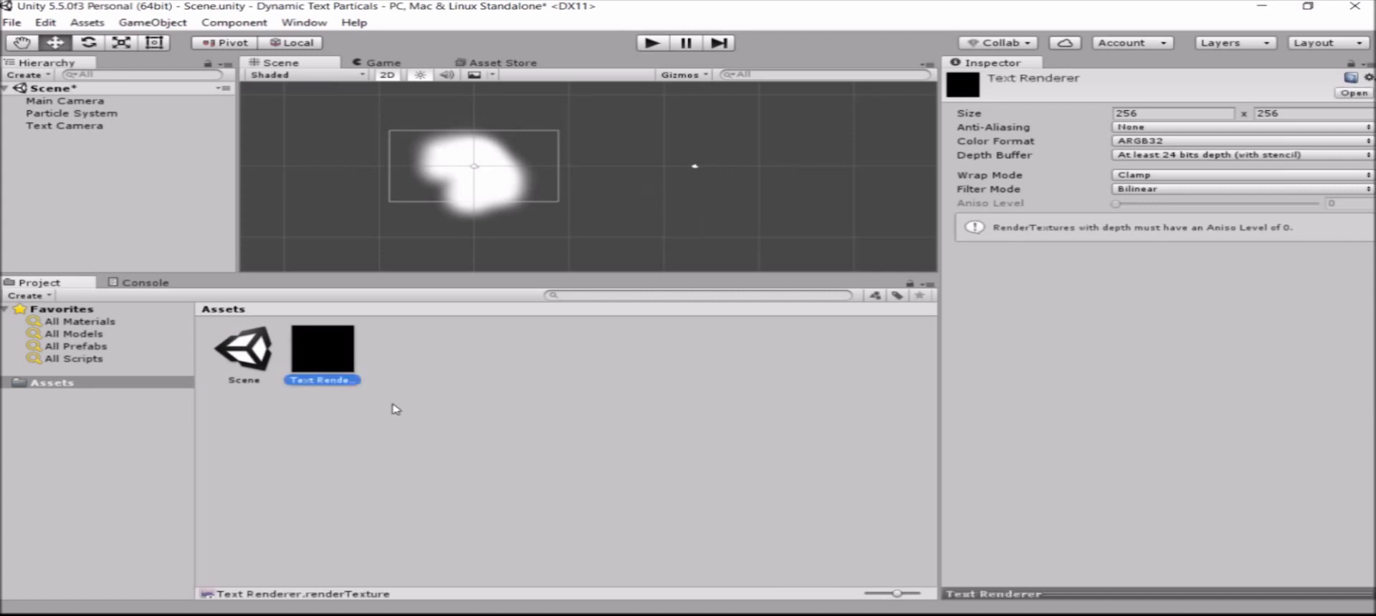
# Step: Assign Text Renderer as the Text Camera's Target Texture
pyautogui.click(90, 126)
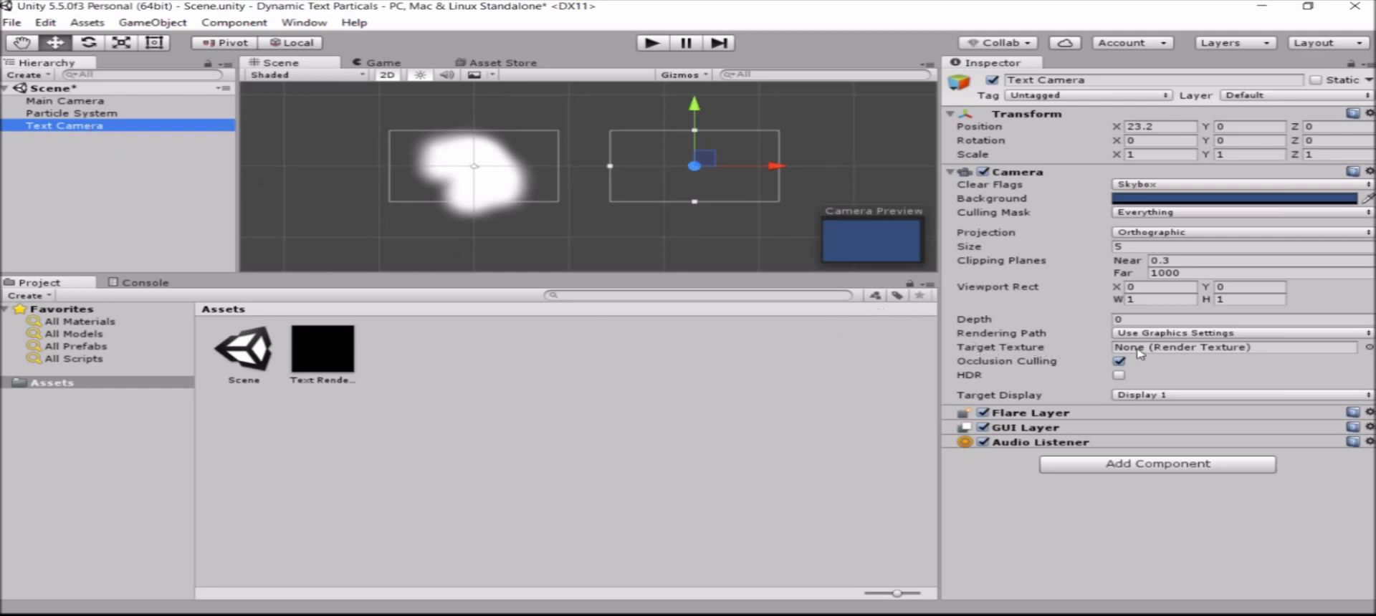
pyautogui.click(1368, 350)
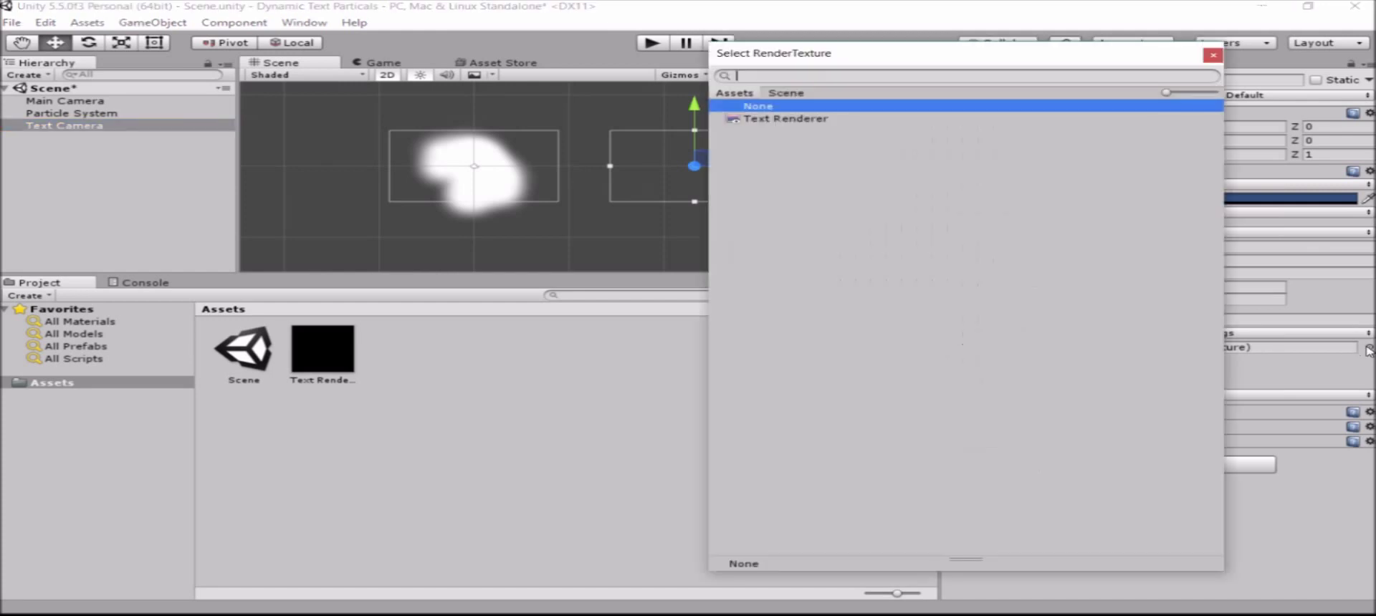
pyautogui.click(788, 119)
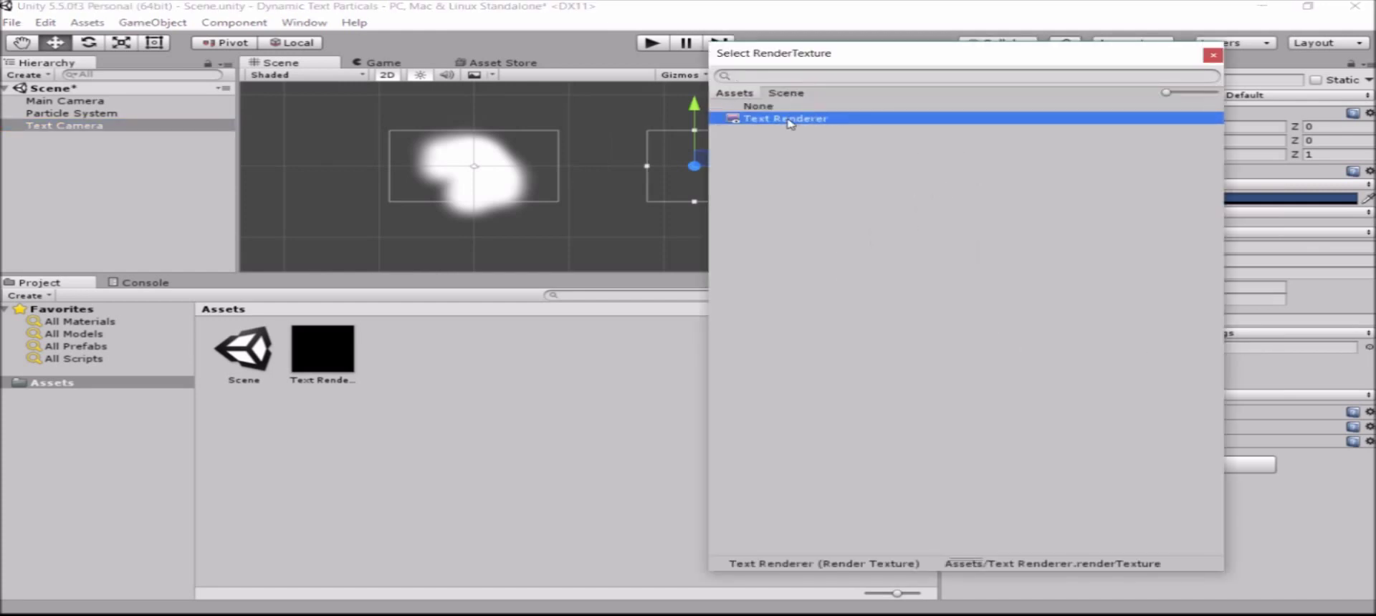
pyautogui.click(1213, 55)
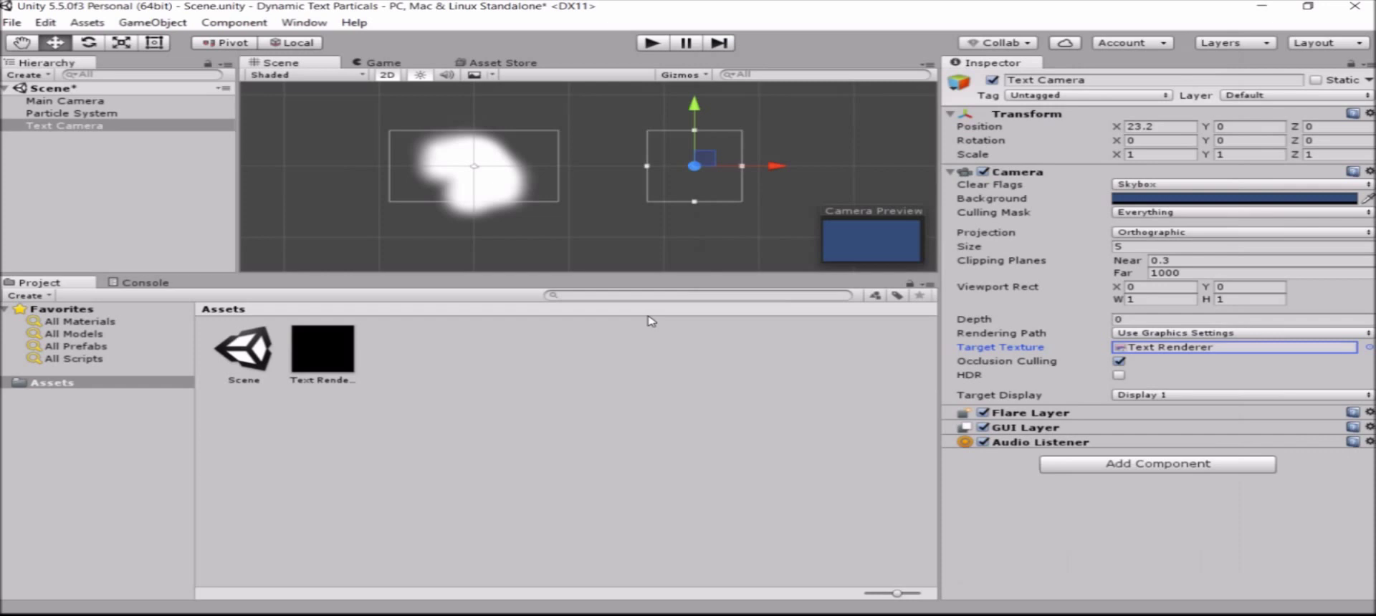
# Step: Turn off the Text Camera's Audio Listener component
pyautogui.click(983, 442)
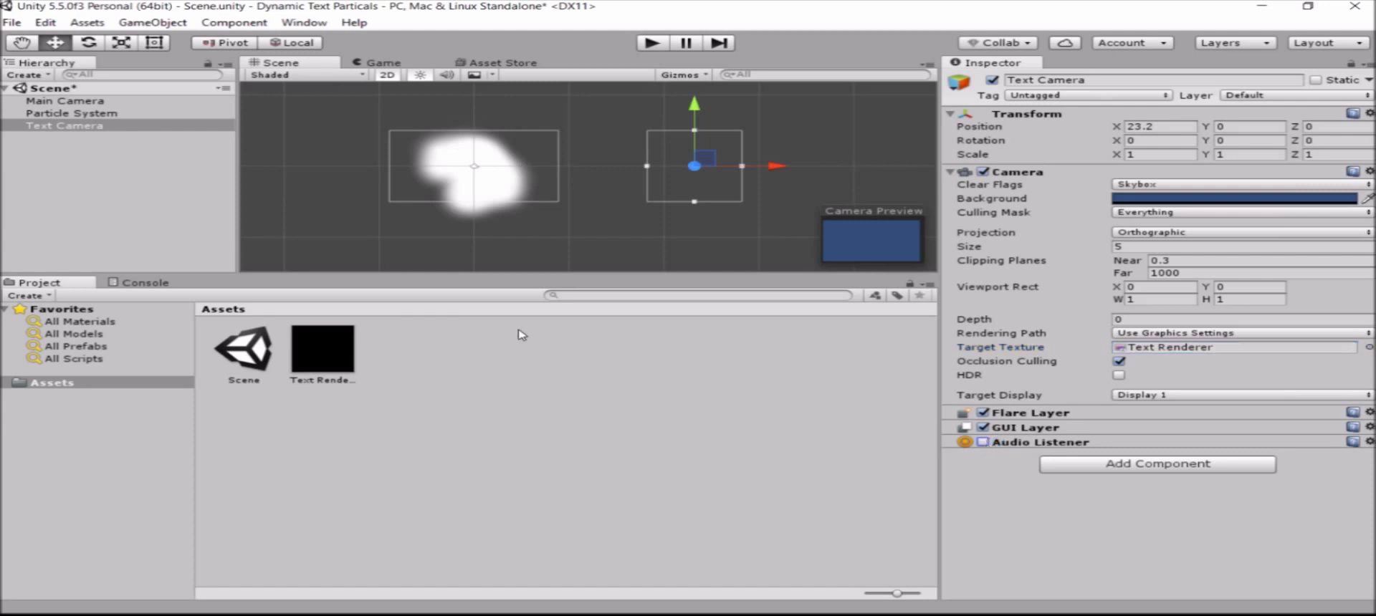
pyautogui.click(129, 104)
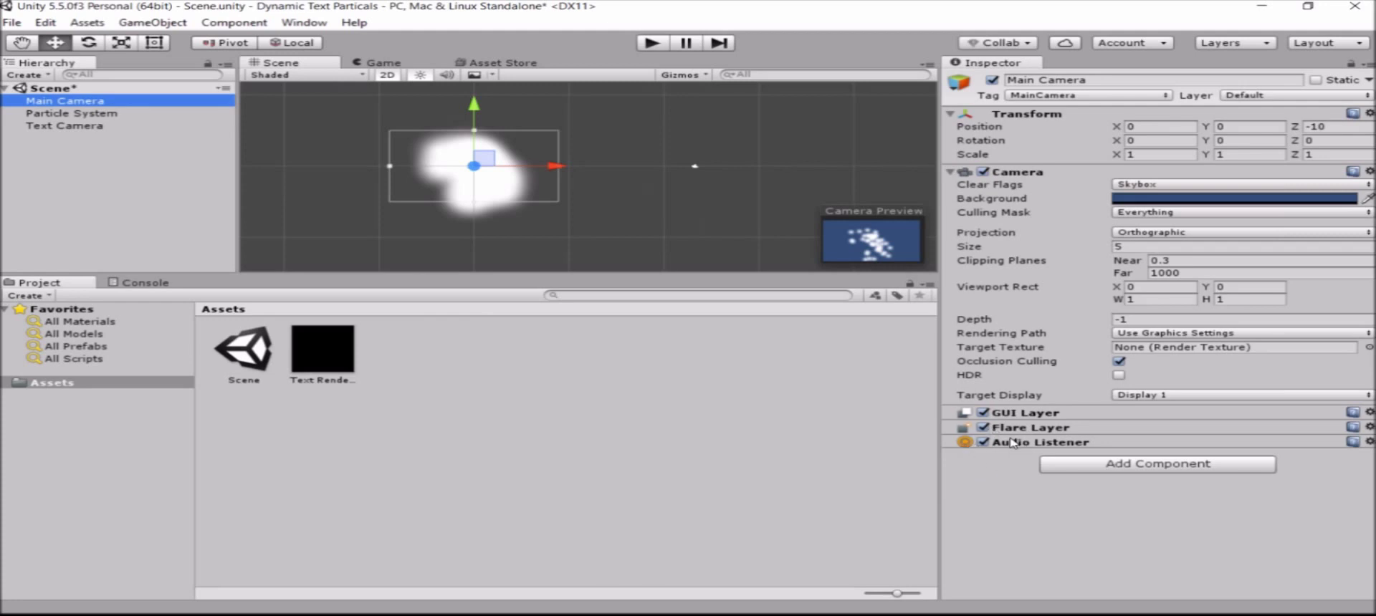
pyautogui.click(100, 127)
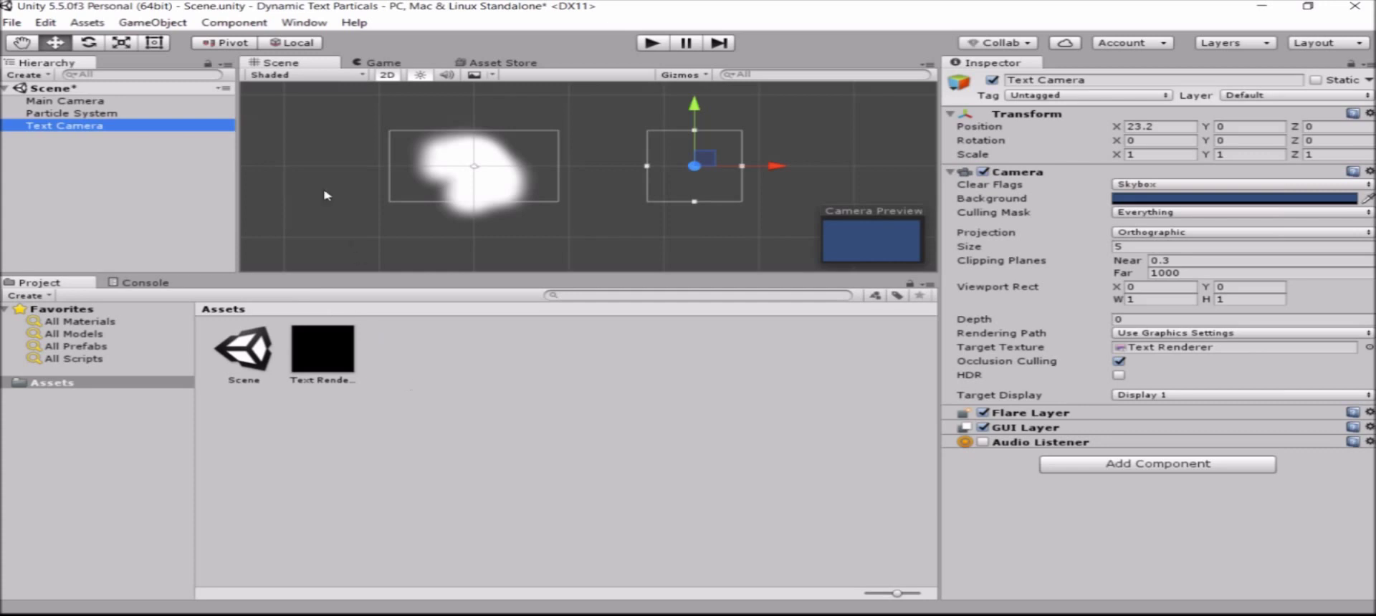
# Step: Create a UI Canvas in the scene
pyautogui.click(132, 23)
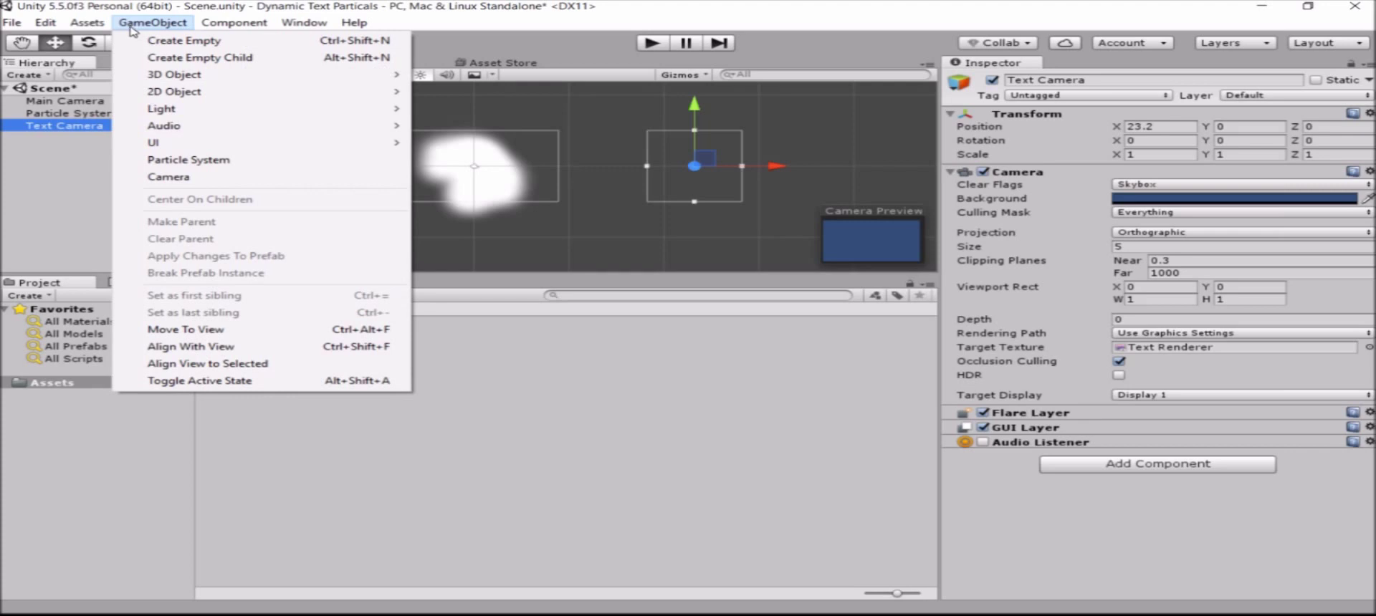
pyautogui.moveTo(378, 144)
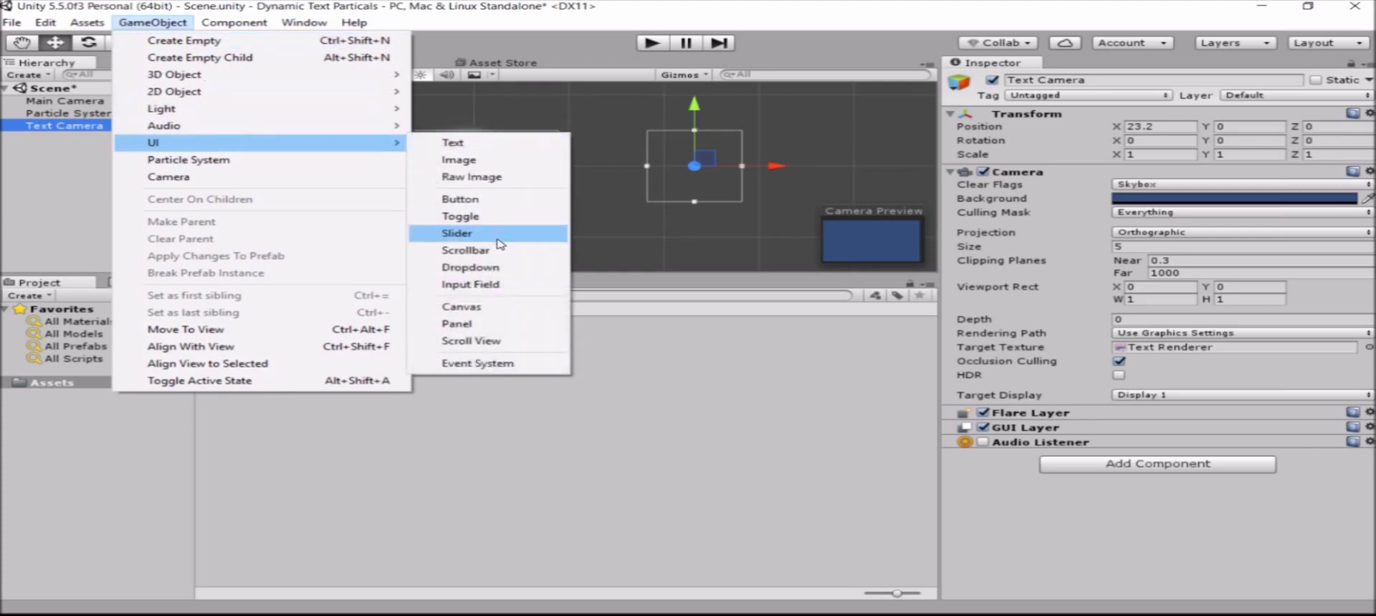
pyautogui.click(514, 307)
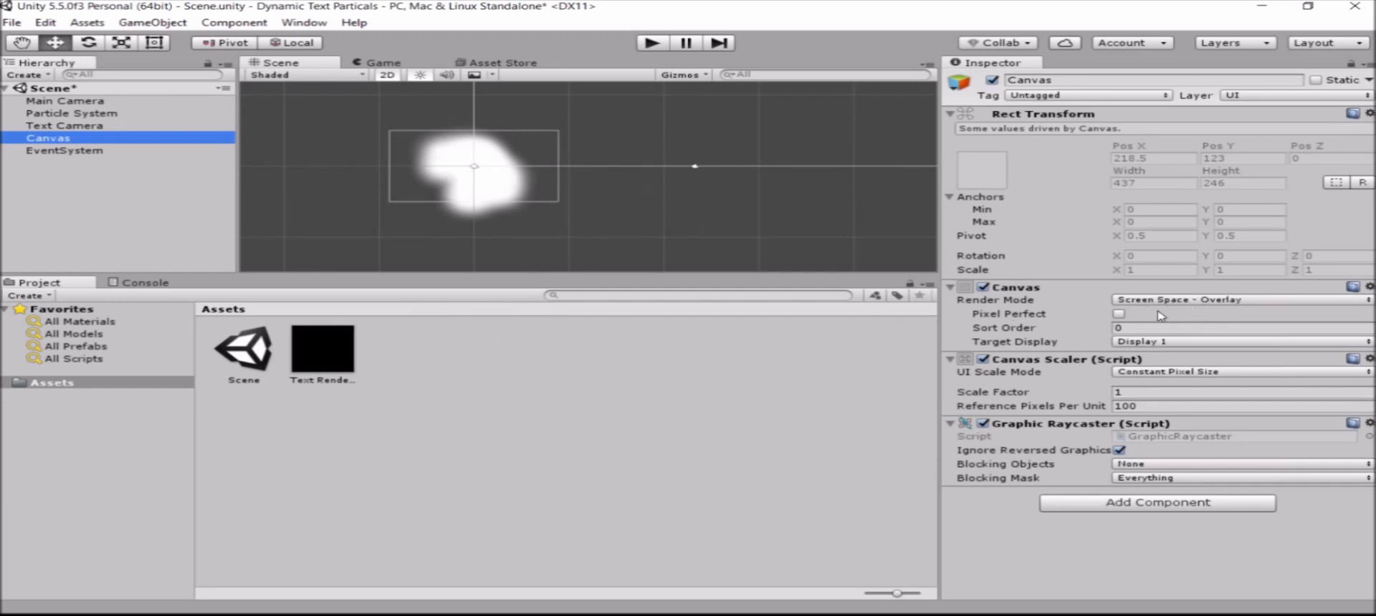
# Step: Set the Canvas Render Mode to Screen Space - Camera with Text Camera as Render Camera
pyautogui.click(1218, 309)
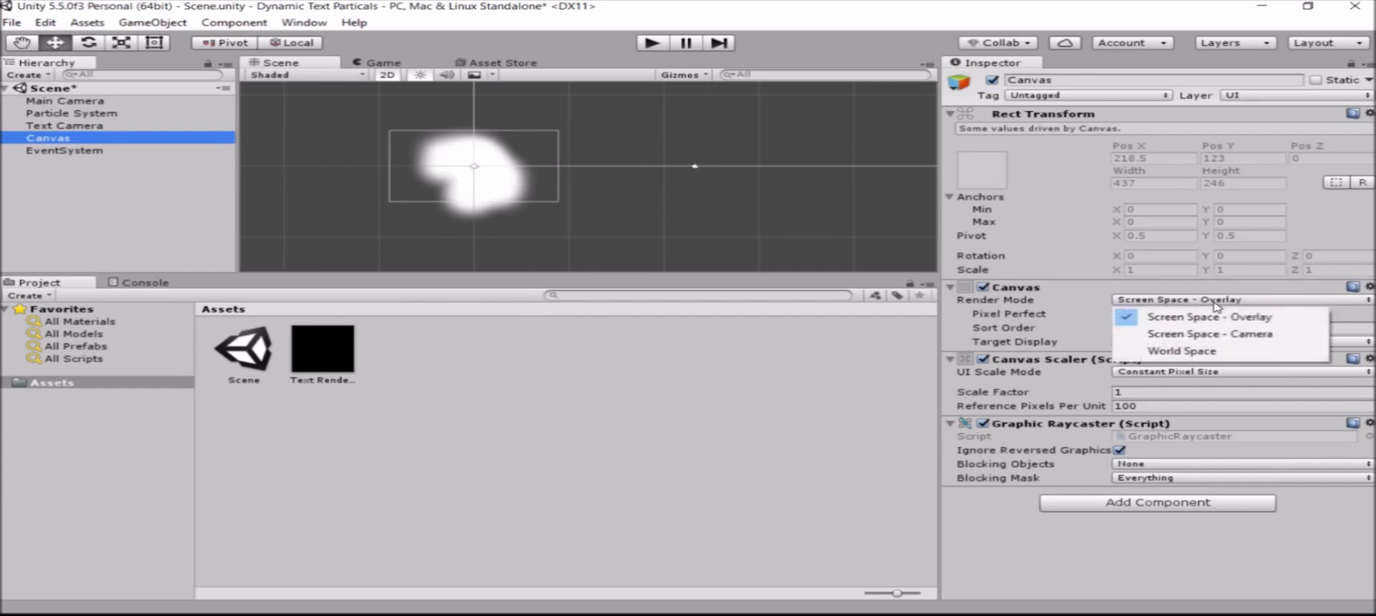
pyautogui.click(1288, 334)
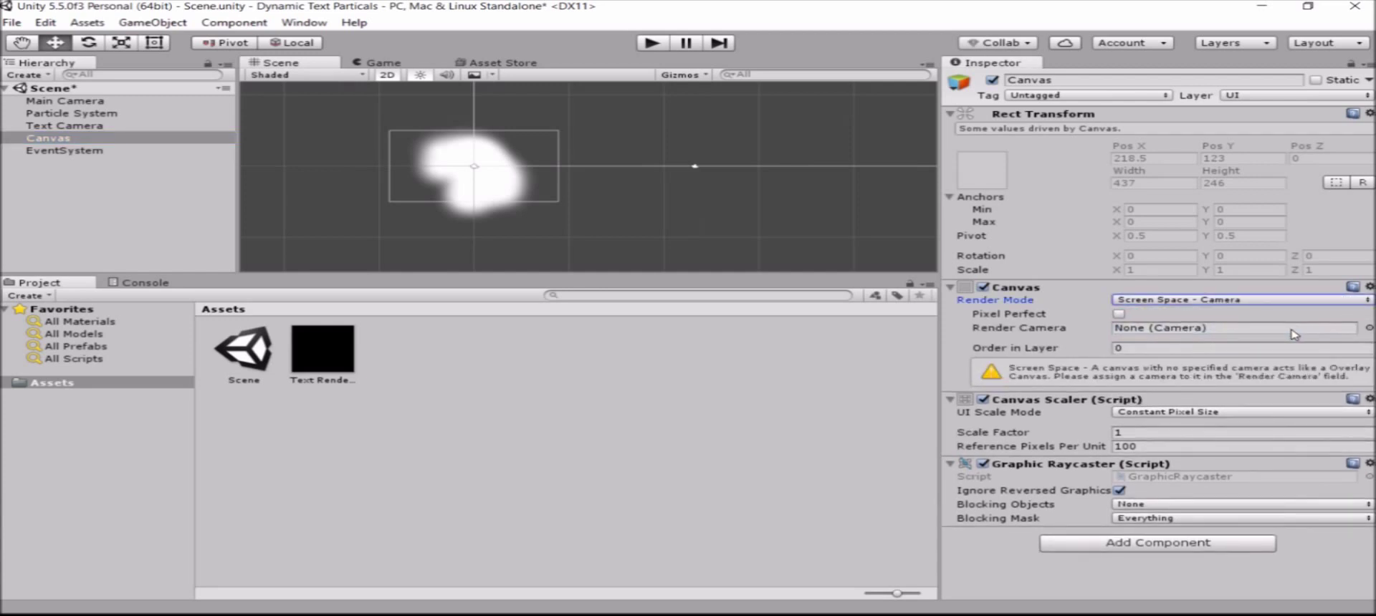
pyautogui.click(1368, 328)
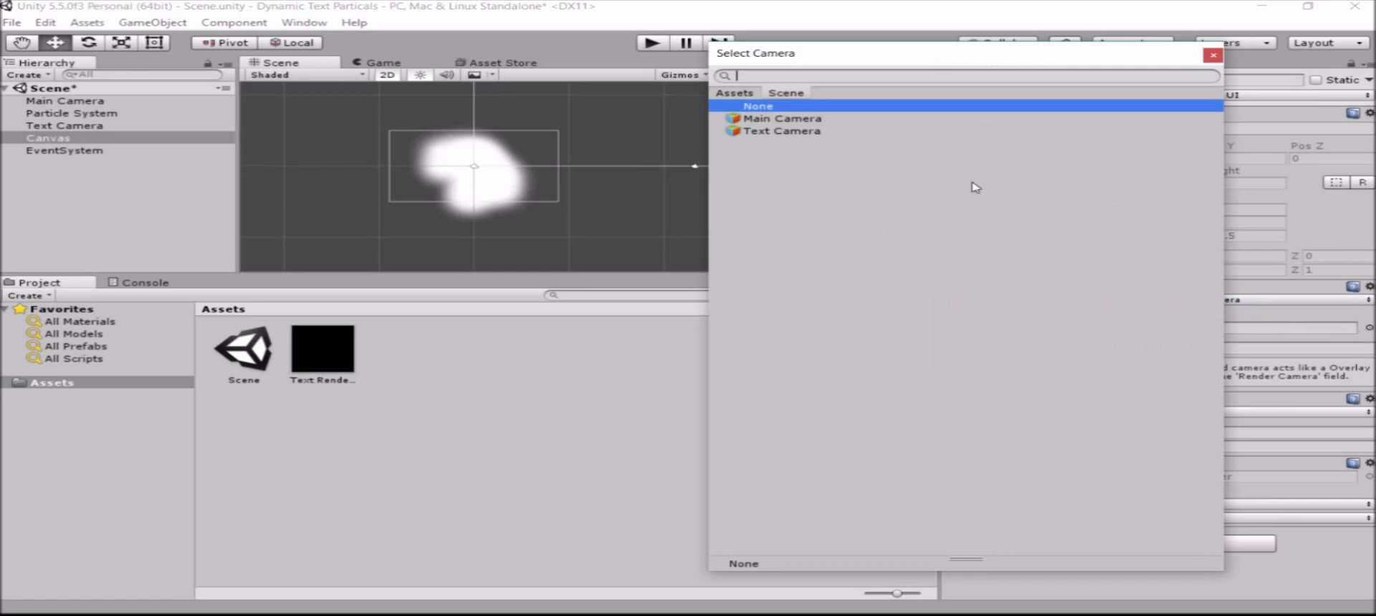
pyautogui.click(791, 132)
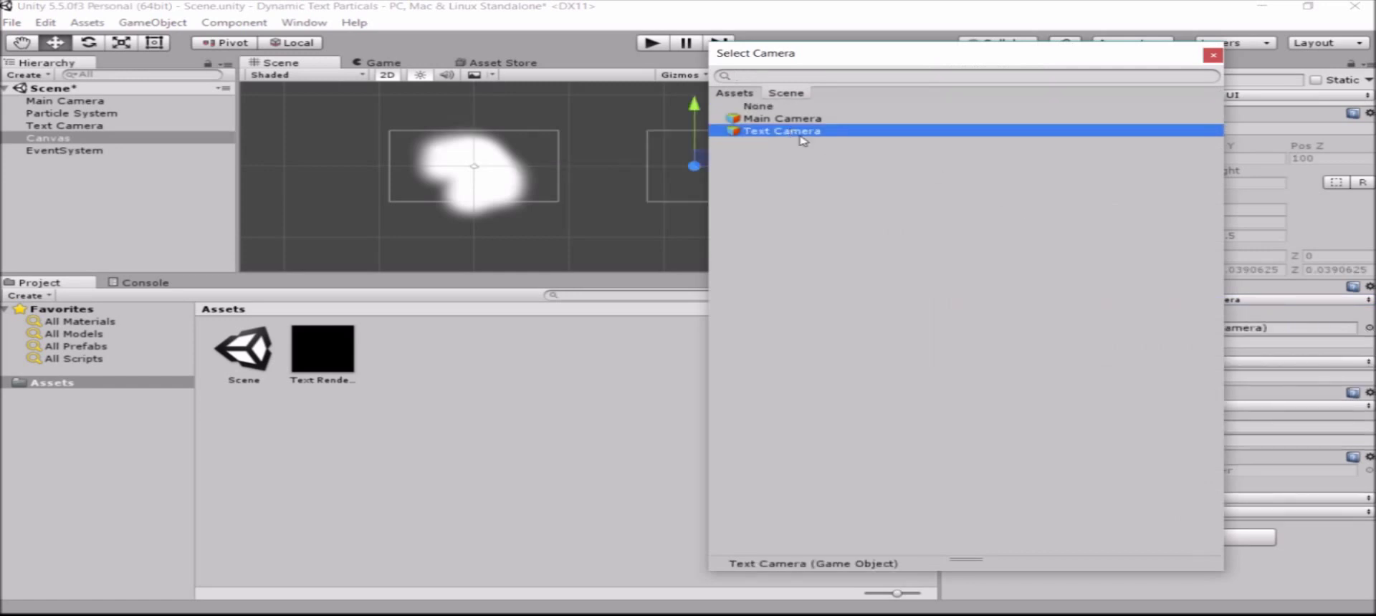
pyautogui.click(1212, 55)
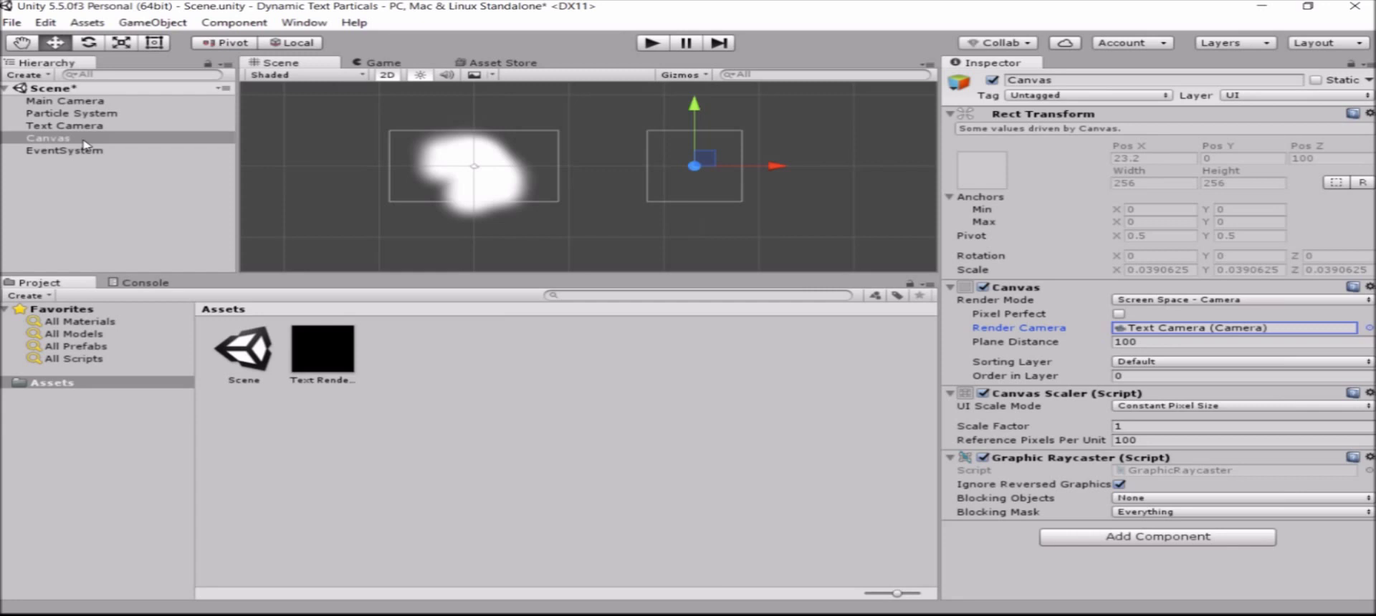
# Step: Add a UI Panel inside the Canvas
pyautogui.rightClick(84, 144)
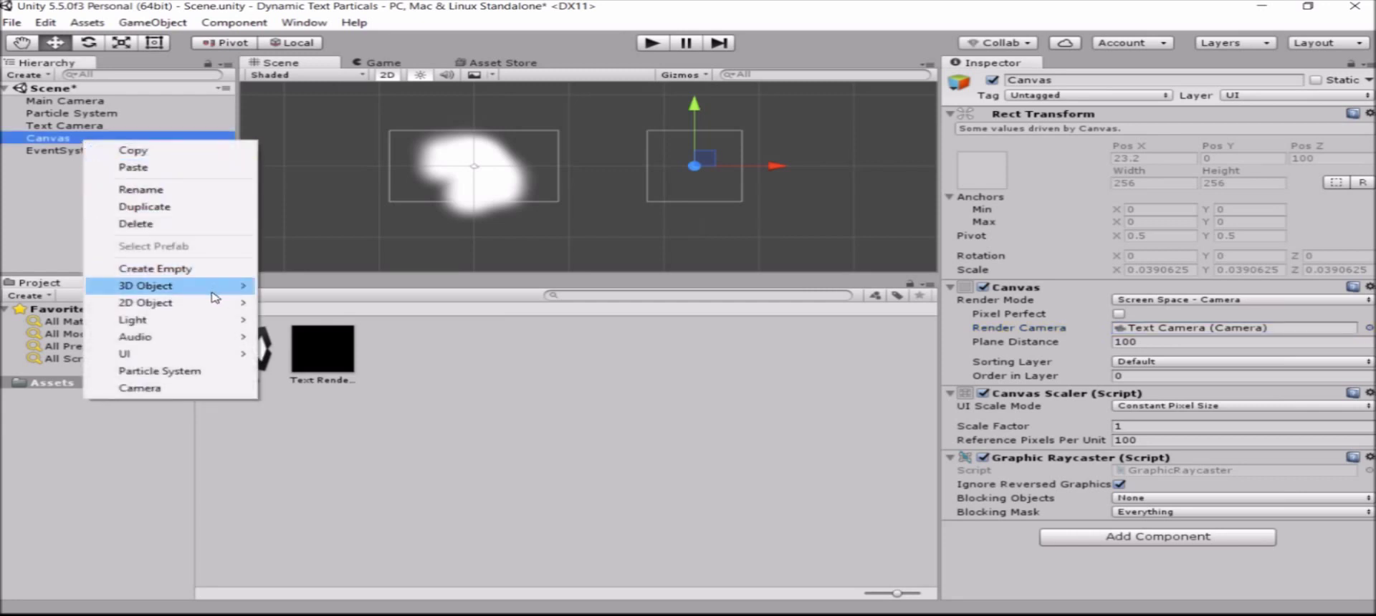
pyautogui.moveTo(230, 354)
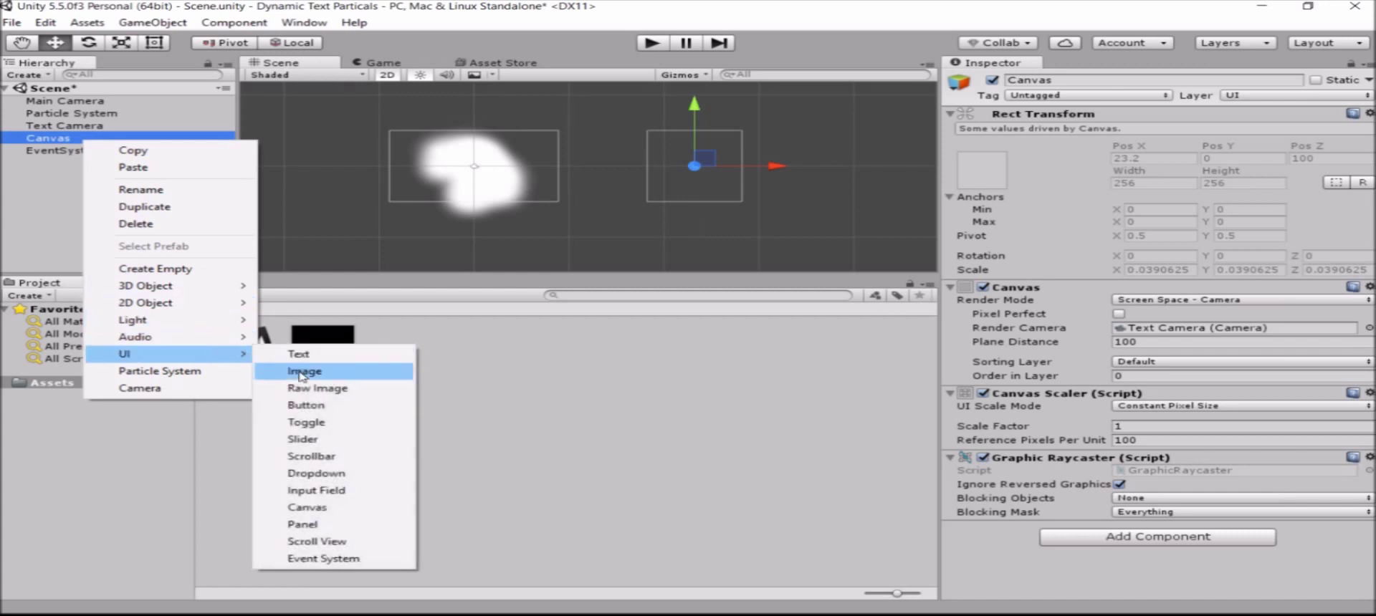
pyautogui.click(346, 527)
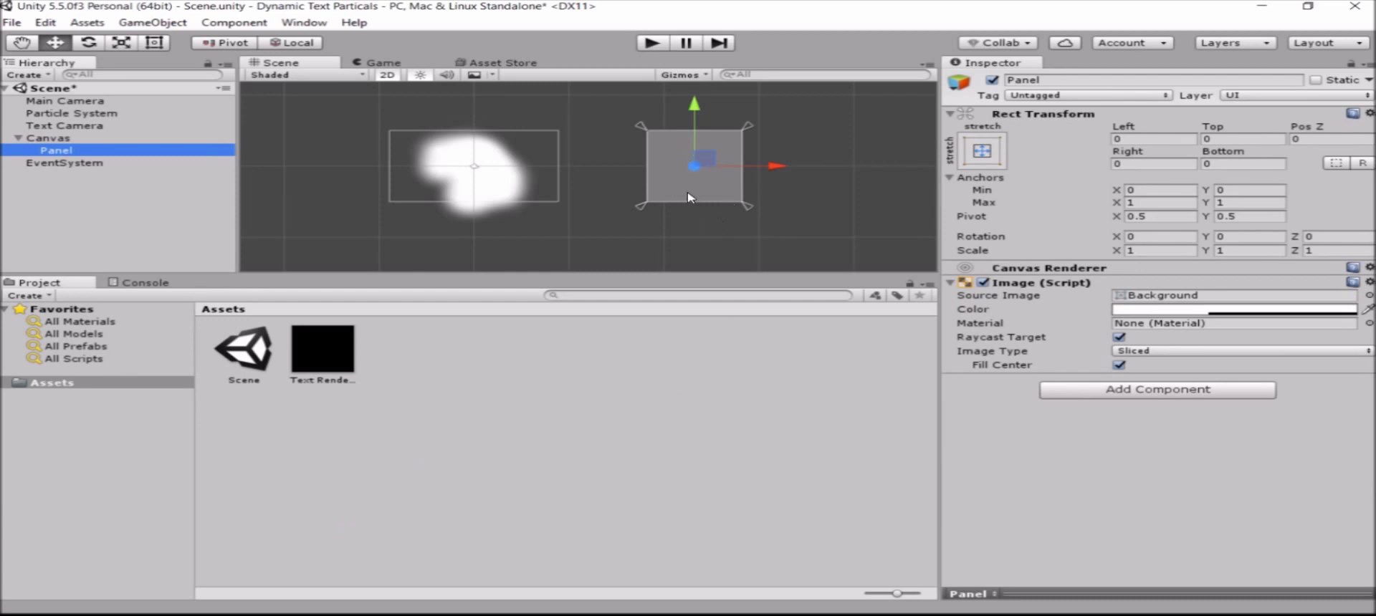
# Step: Set the Panel's Image colour to black with alpha 255 (000000FF)
pyautogui.click(1152, 310)
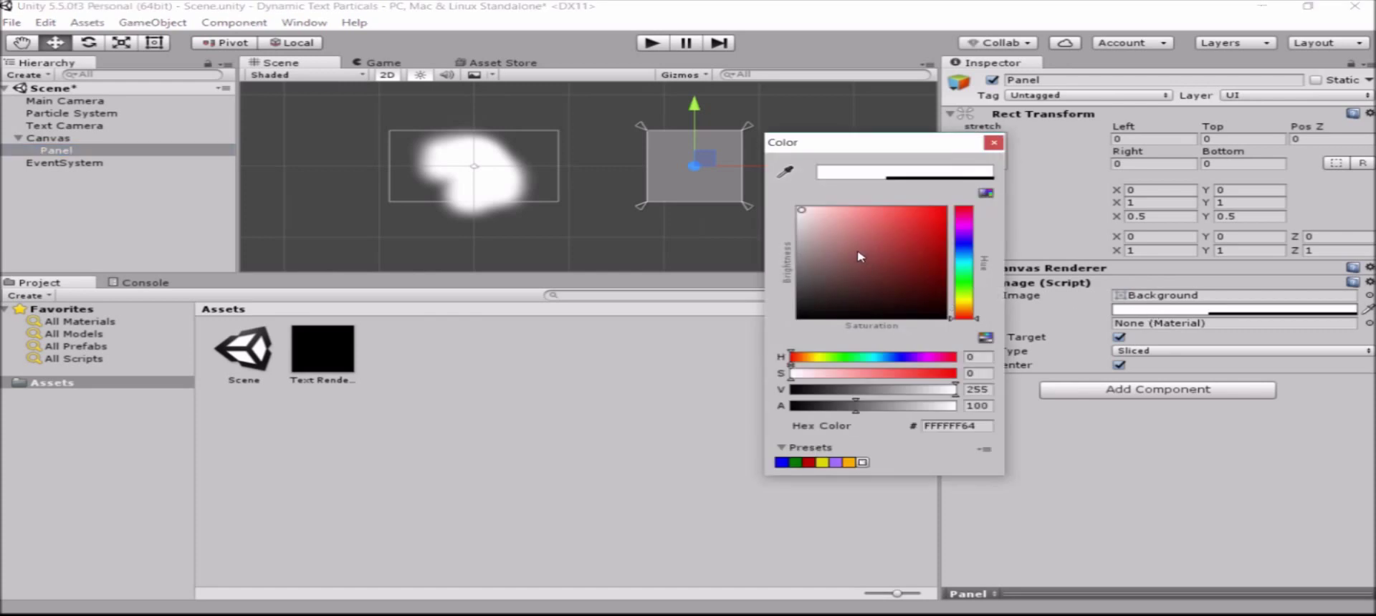
pyautogui.moveTo(817, 301); pyautogui.dragTo(787, 331)
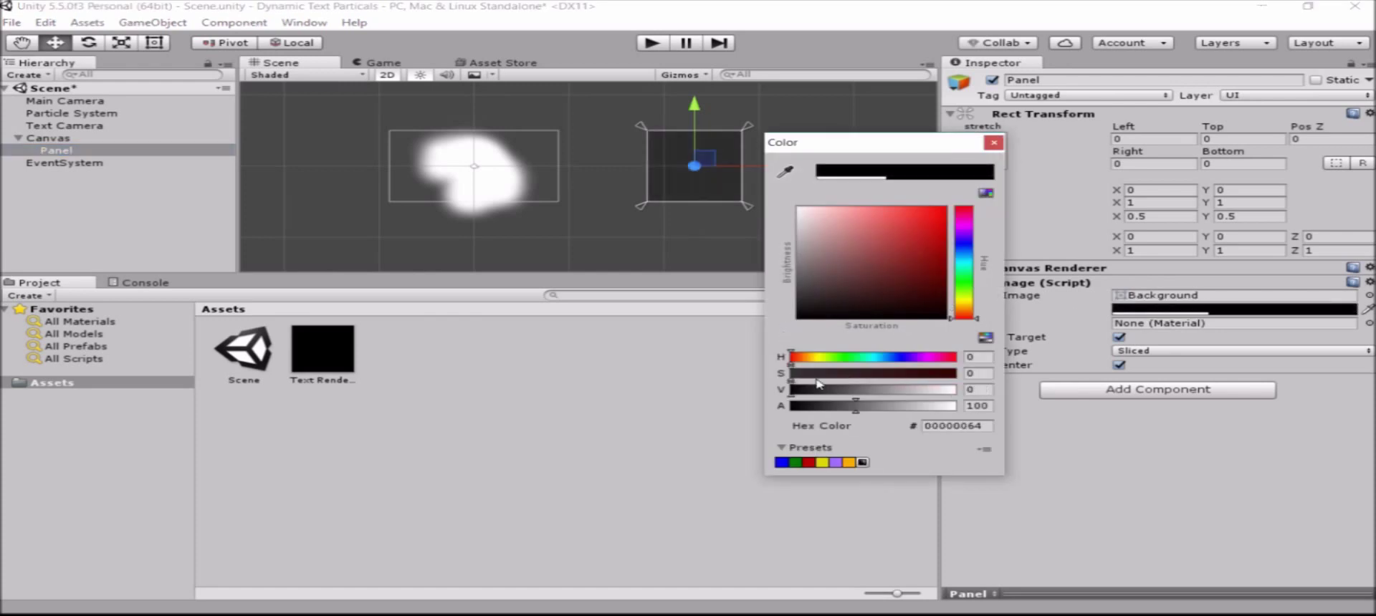
pyautogui.moveTo(926, 405); pyautogui.dragTo(958, 405)
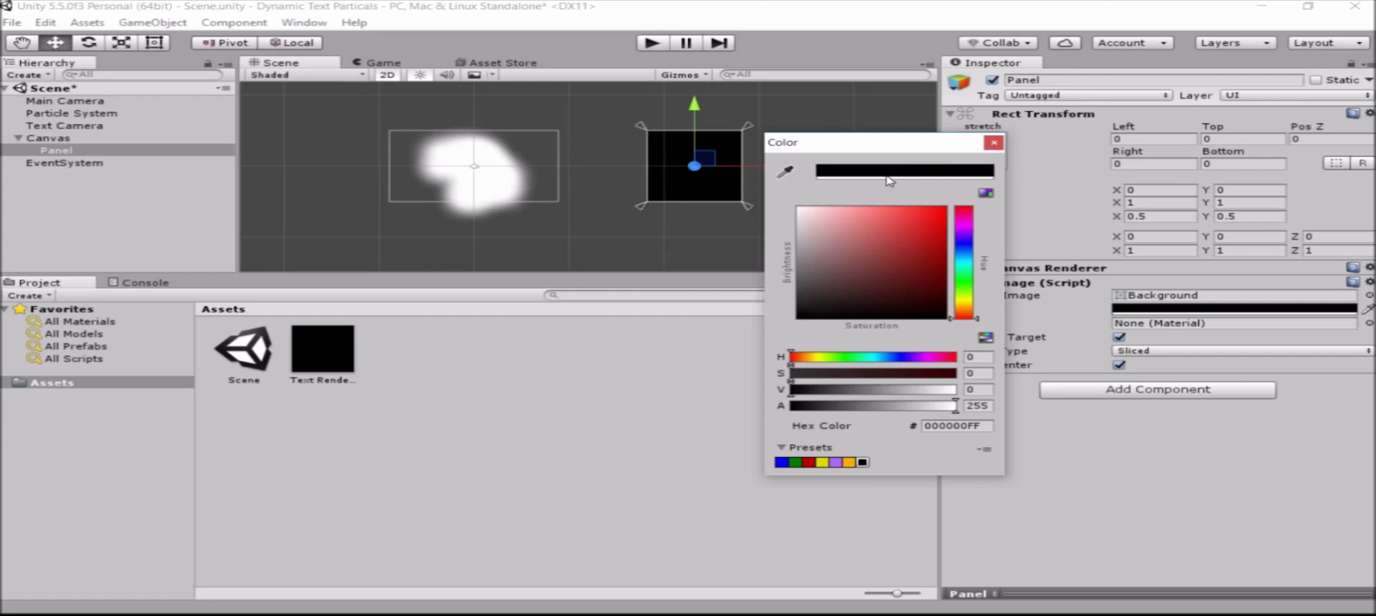
pyautogui.click(993, 143)
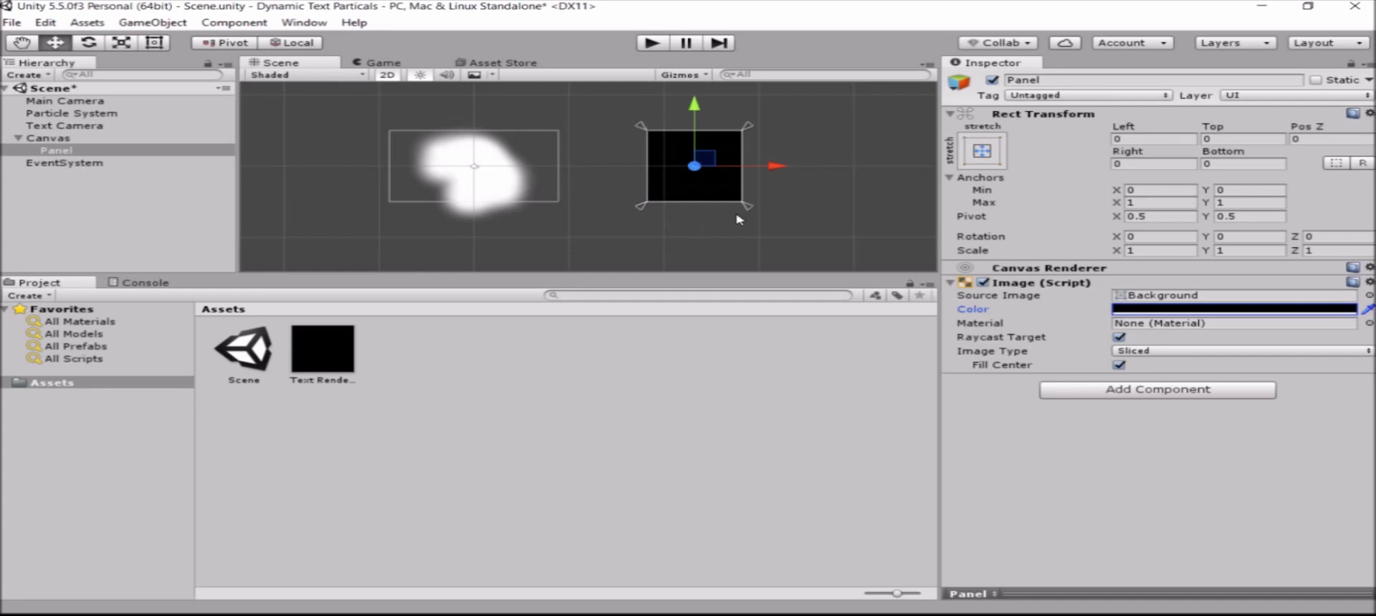
# Step: Add a UI Text inside the Panel and replace 'New Text' with the word Lilo
pyautogui.rightClick(91, 151)
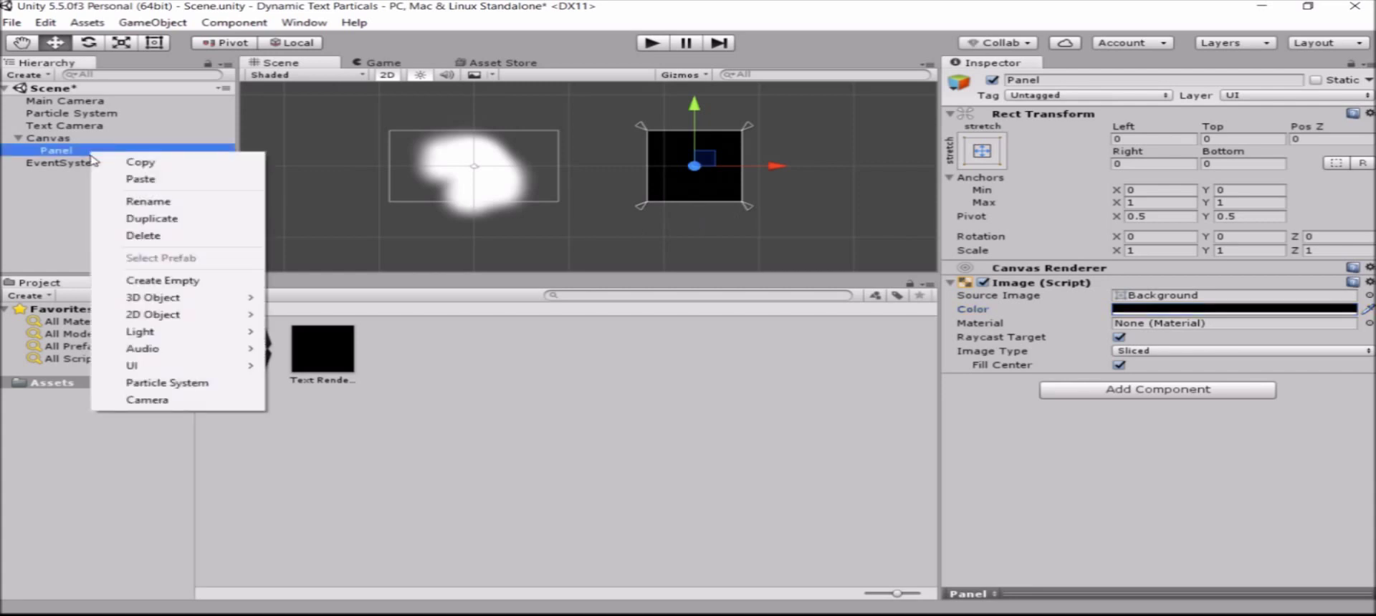
pyautogui.moveTo(206, 367)
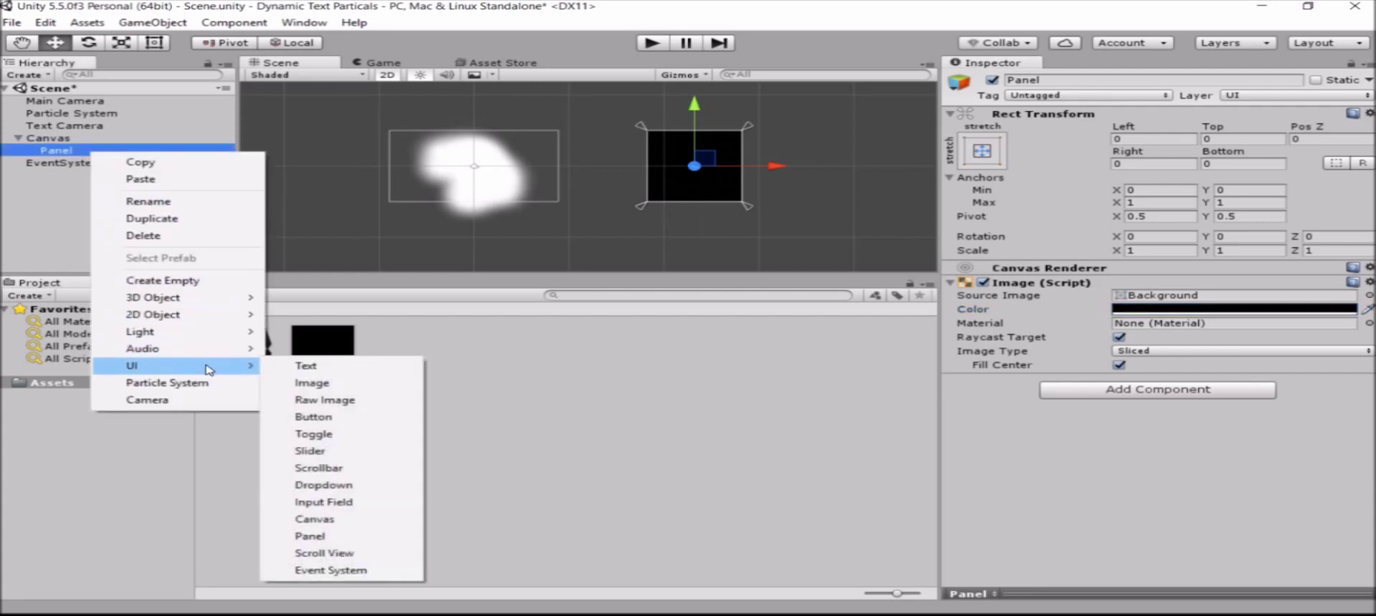
pyautogui.click(320, 367)
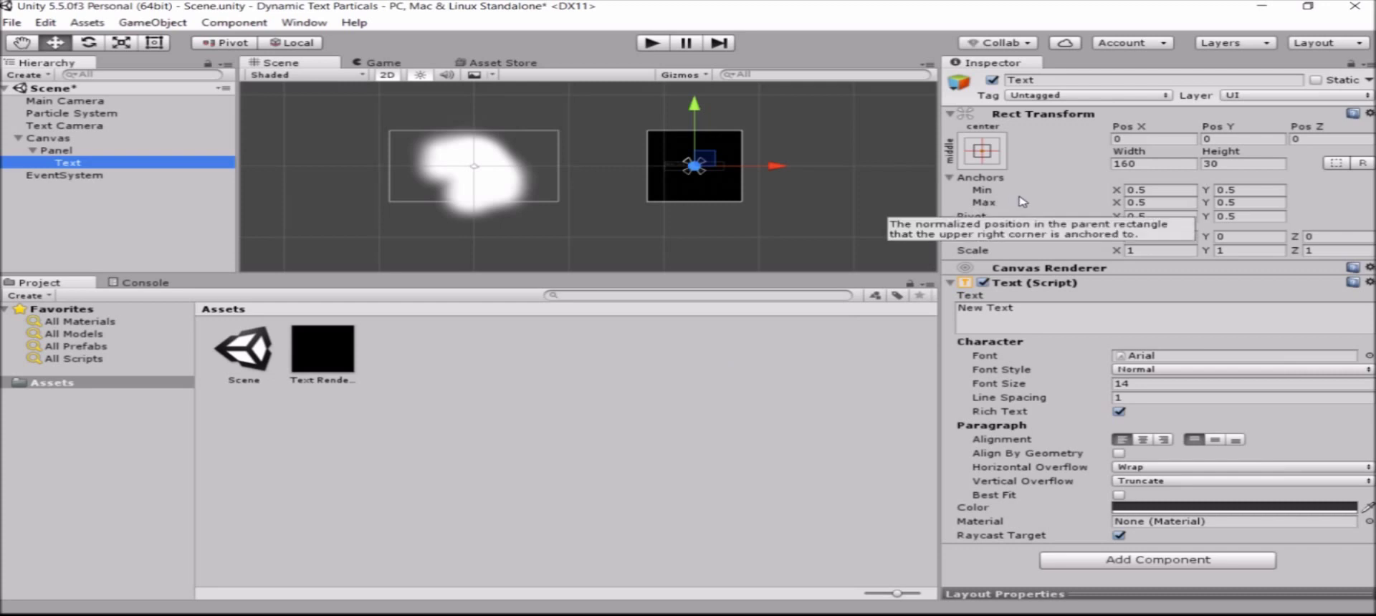
pyautogui.click(1034, 309)
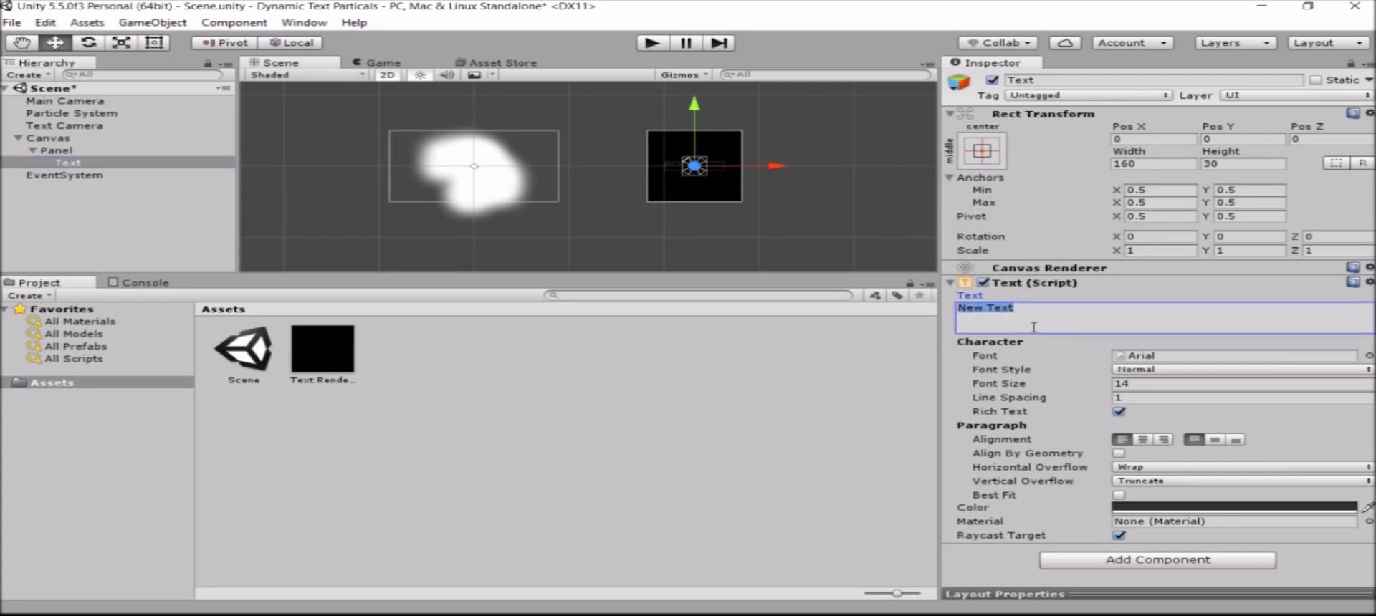
pyautogui.write('Lilo')
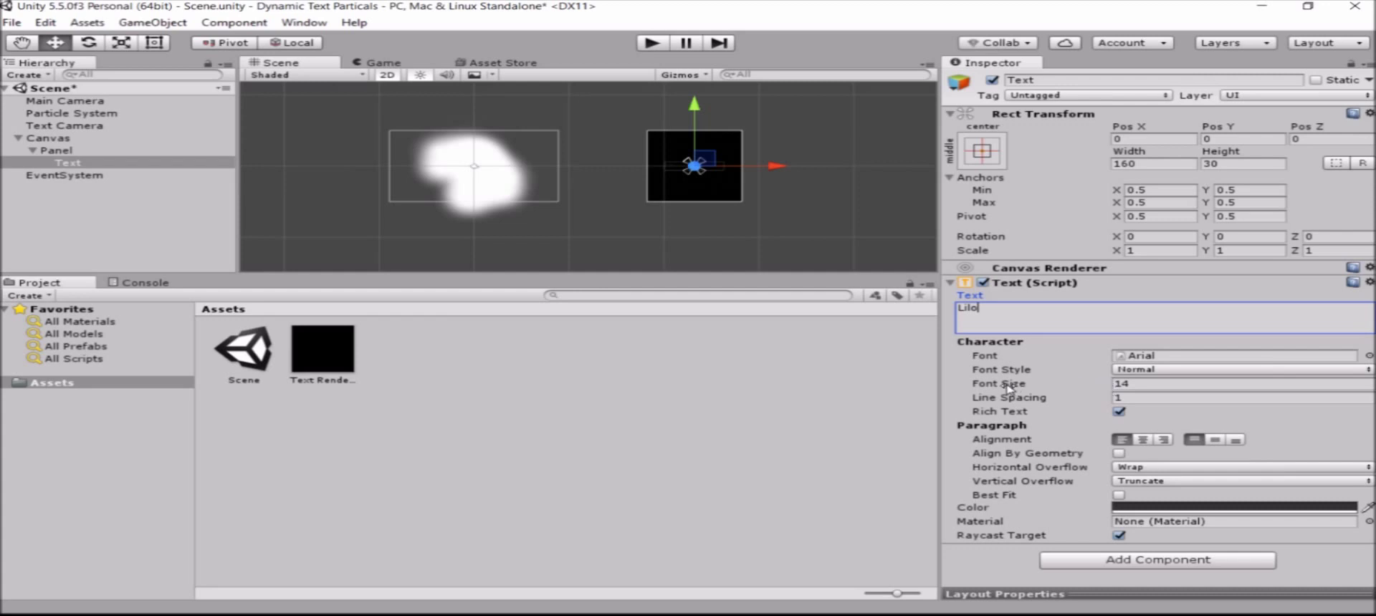
# Step: Alt-apply the stretch-stretch anchor preset so the text fills the Panel with zero offsets
pyautogui.click(986, 157)
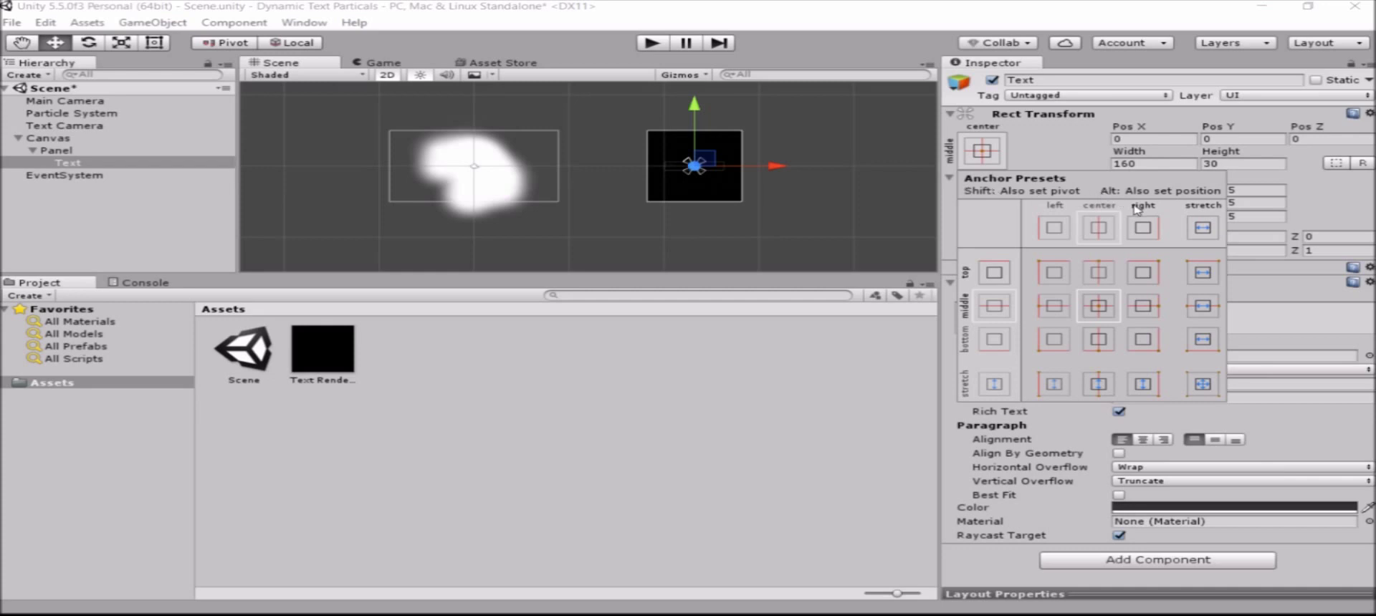
pyautogui.press('alt')
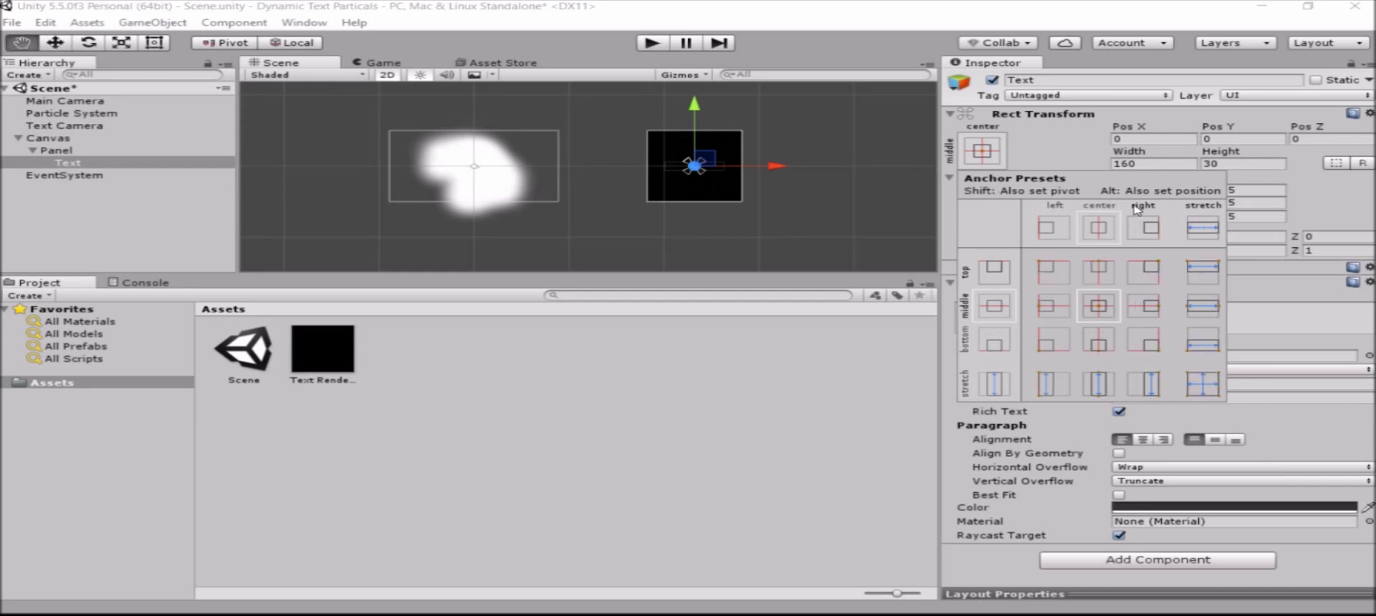
pyautogui.keyDown('alt'); pyautogui.click(1202, 384); pyautogui.keyUp('alt')
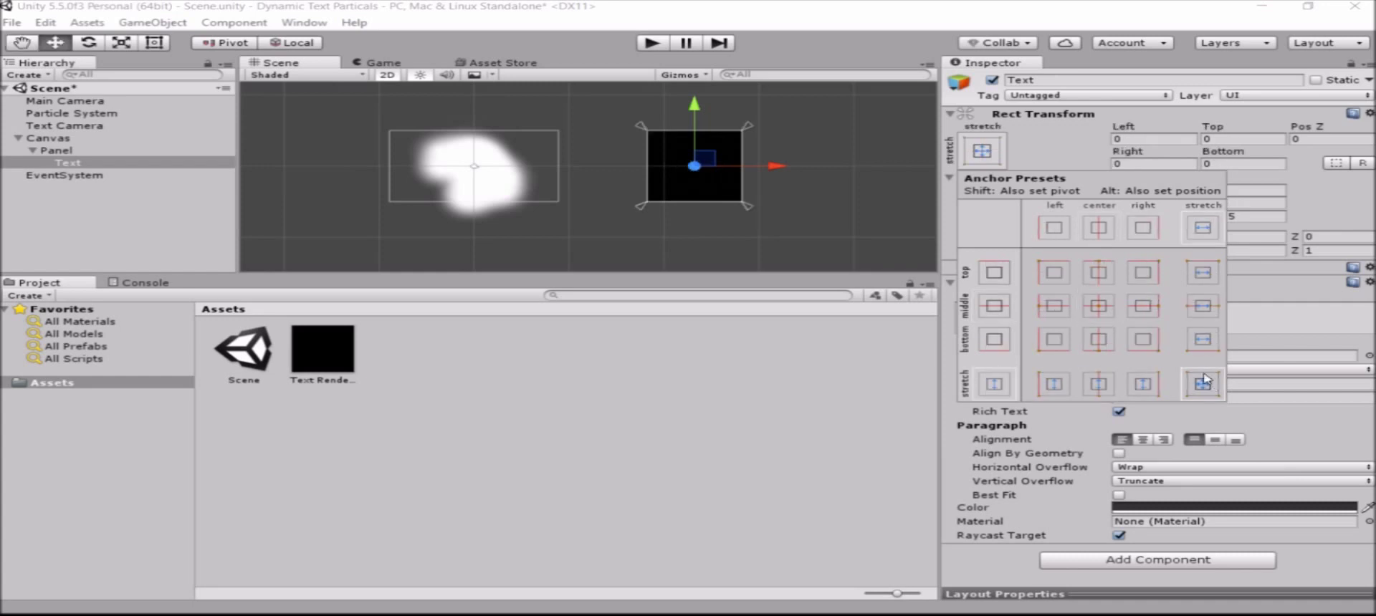
pyautogui.click(1021, 159)
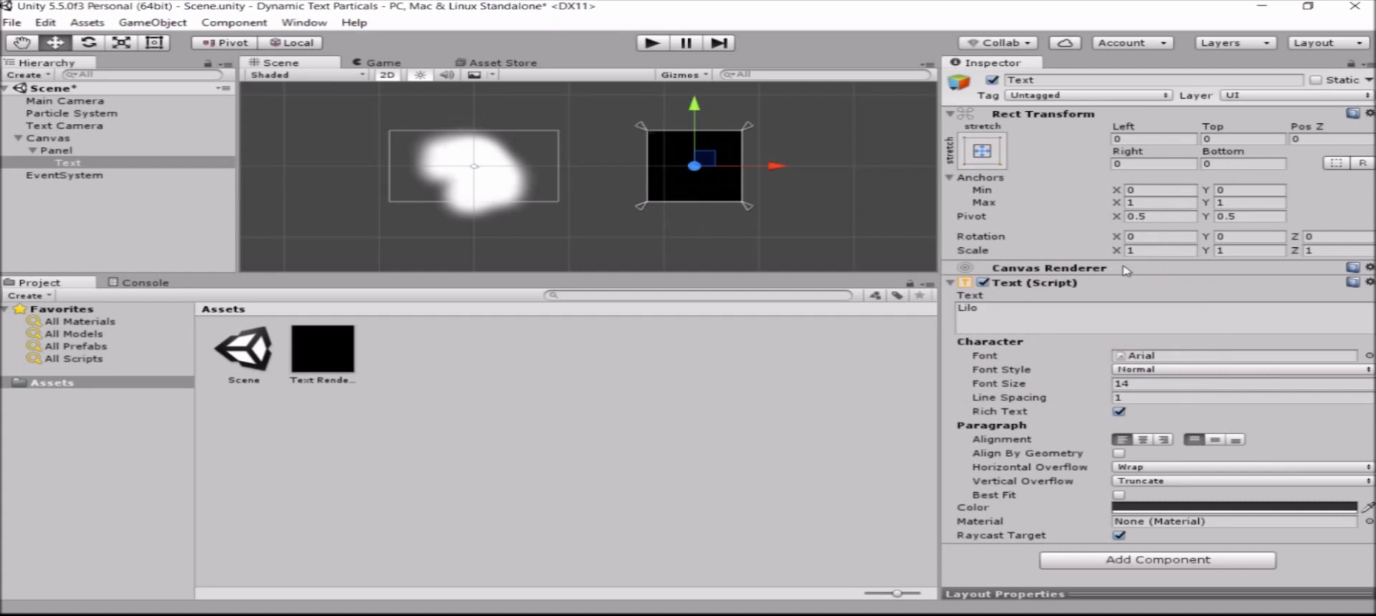
# Step: Raise the text's font size to 98 and make its colour white
pyautogui.moveTo(997, 384); pyautogui.dragTo(1084, 387)
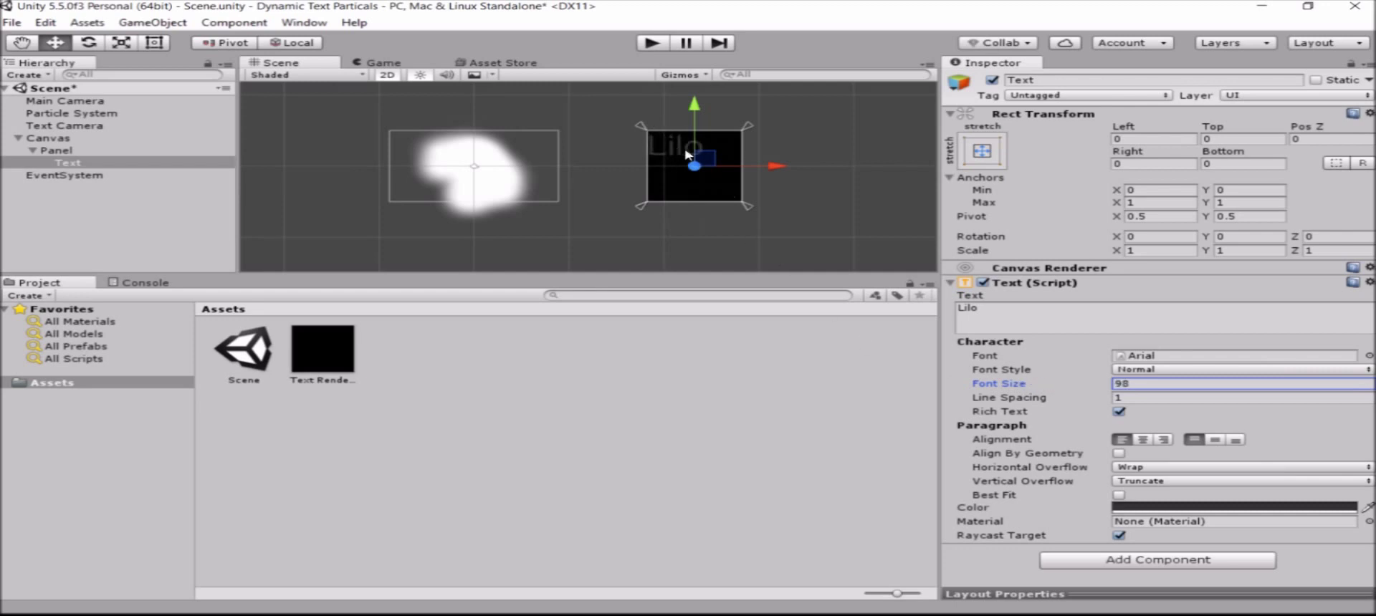
pyautogui.click(1155, 508)
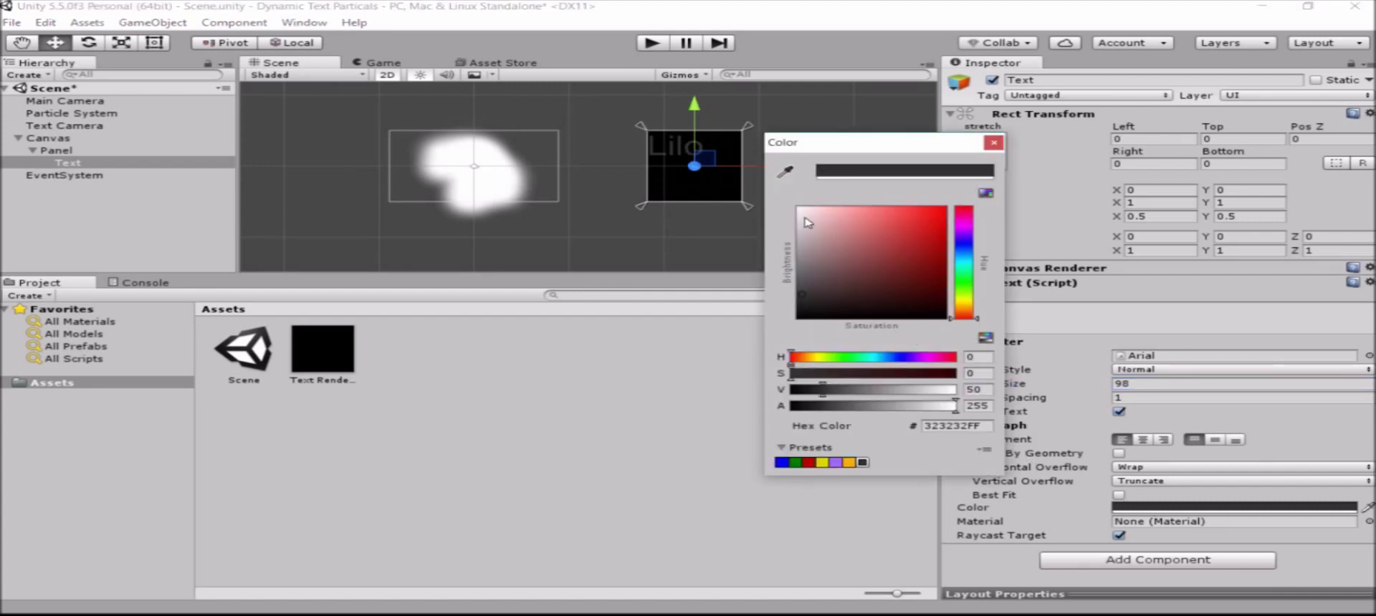
pyautogui.moveTo(805, 219); pyautogui.dragTo(795, 206)
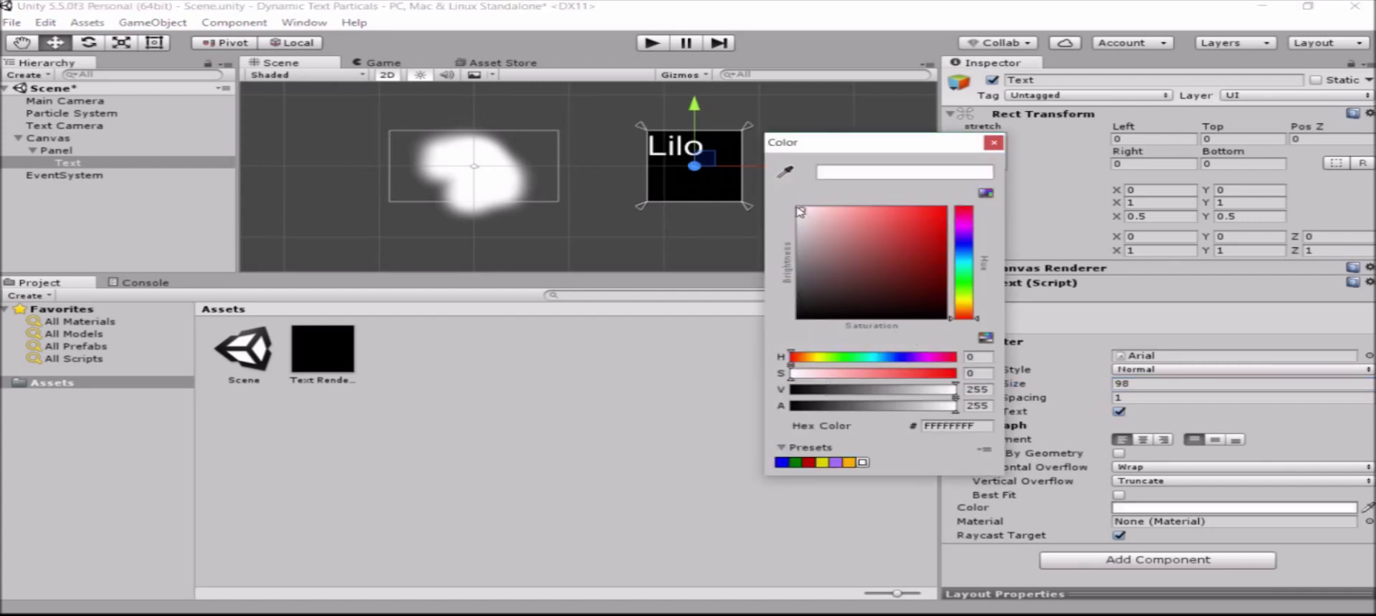
pyautogui.click(994, 143)
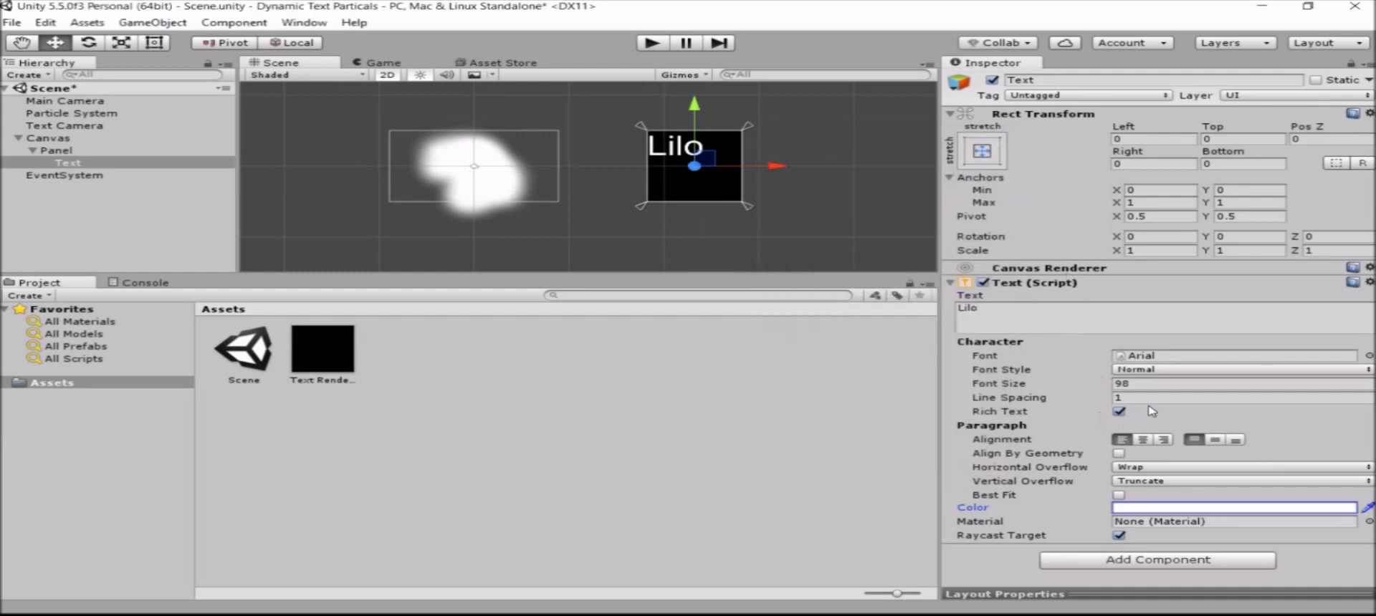
# Step: Make the Lilo text bold and centre it horizontally and vertically
pyautogui.click(1143, 370)
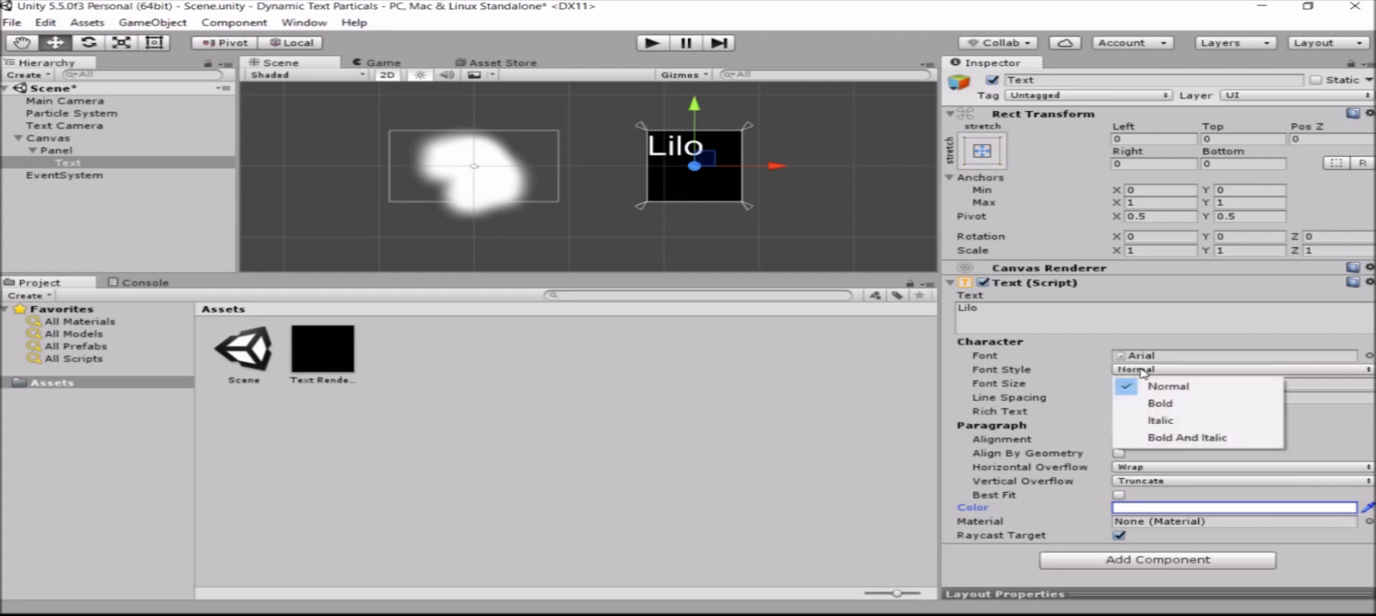
pyautogui.click(1166, 400)
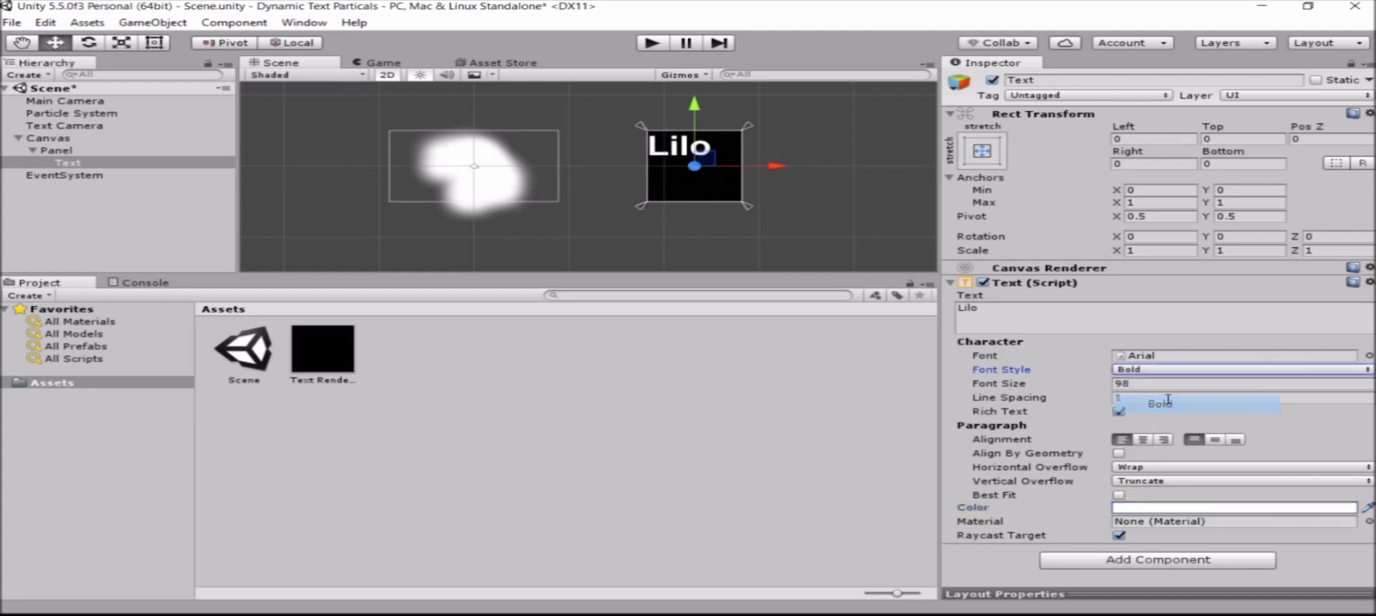
pyautogui.click(1143, 439)
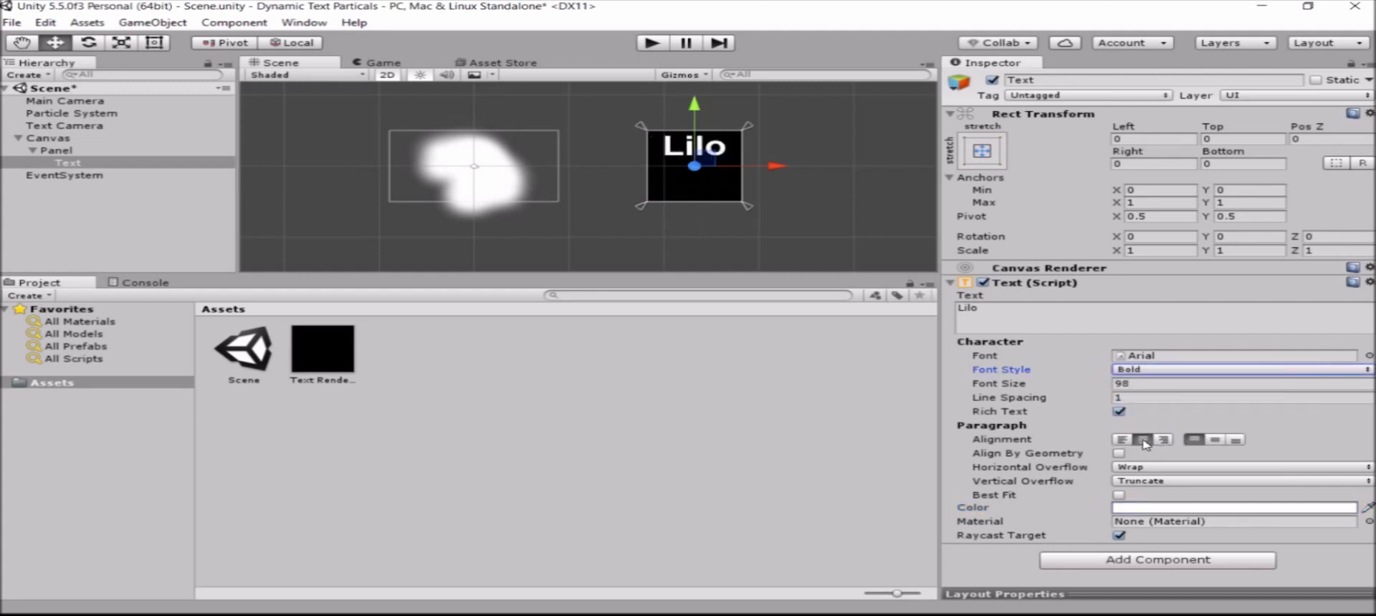
pyautogui.click(1218, 441)
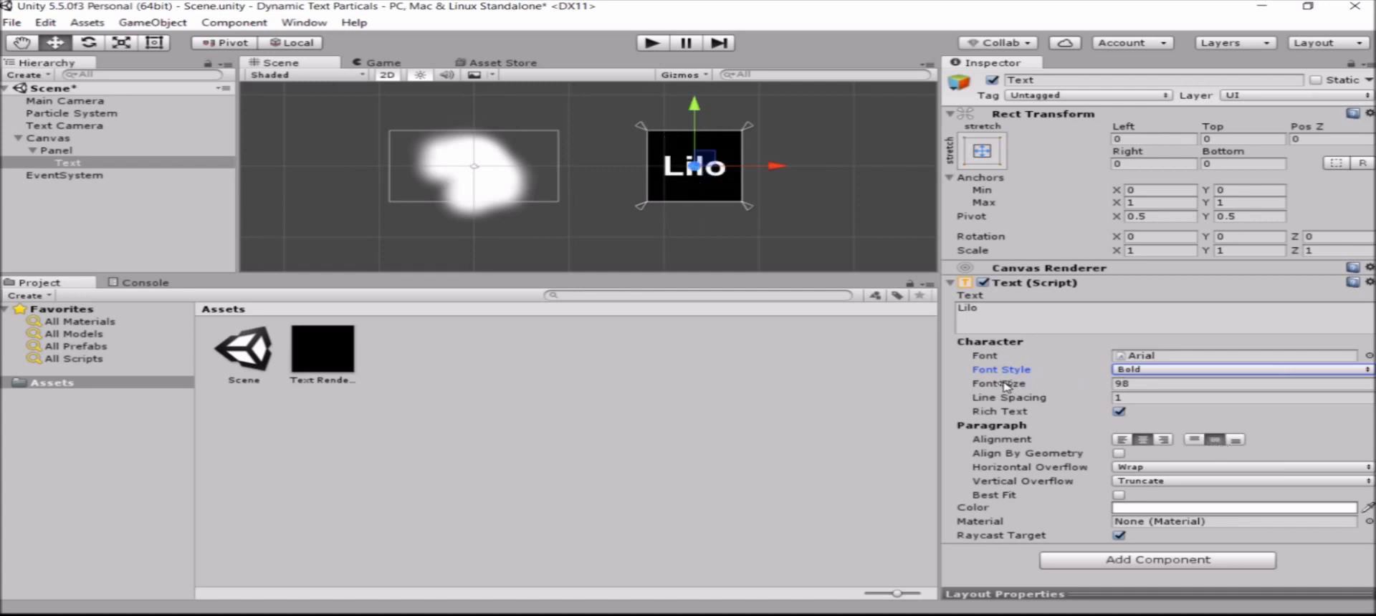
# Step: Raise the Lilo font size to 126 and select Text Camera to preview it
pyautogui.moveTo(1006, 387); pyautogui.dragTo(1038, 384)
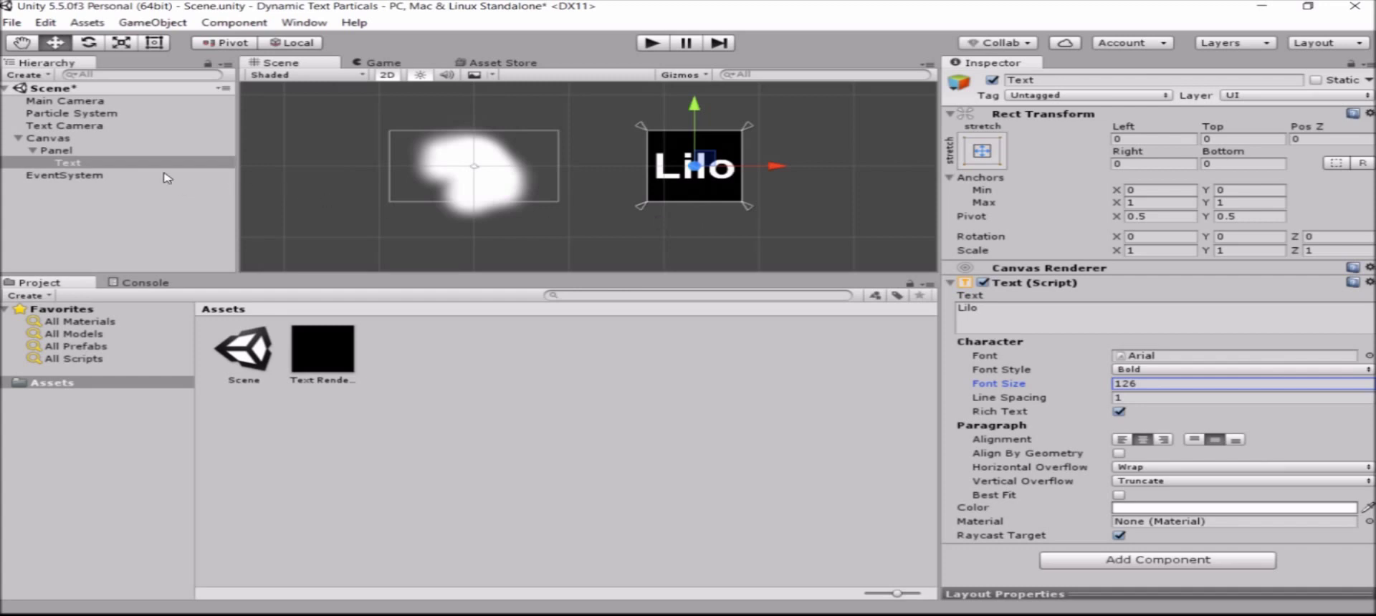
pyautogui.click(114, 126)
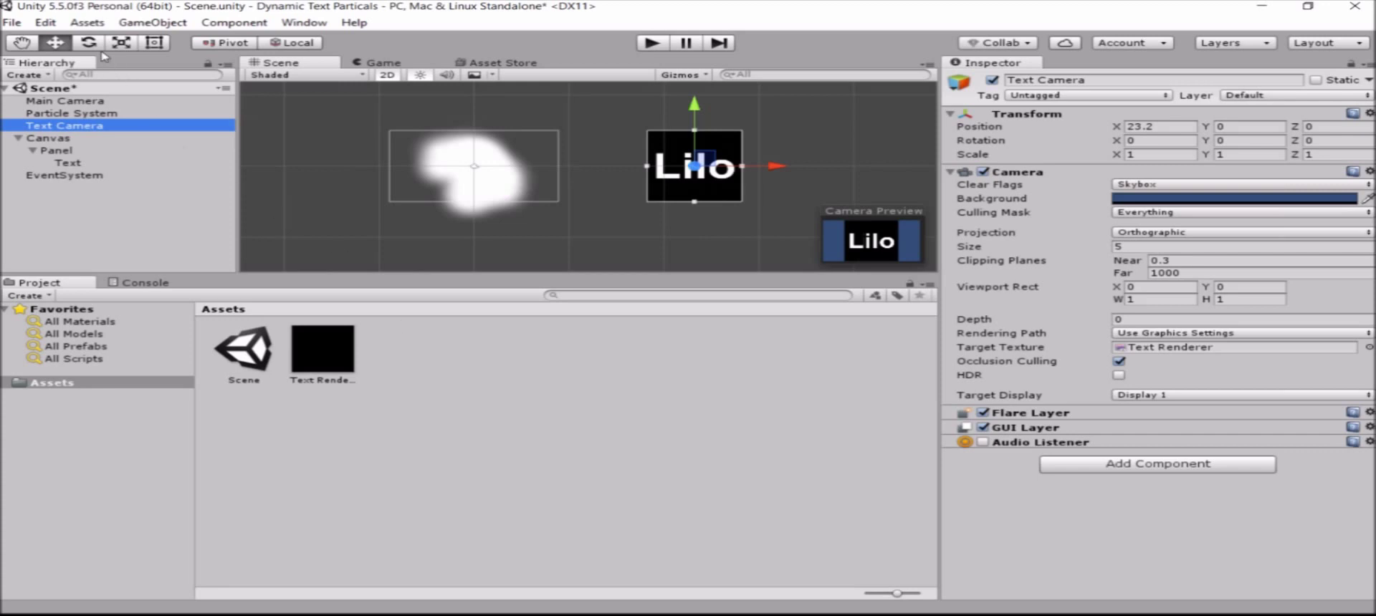
# Step: Create a new material asset named 'Text Material'
pyautogui.click(88, 23)
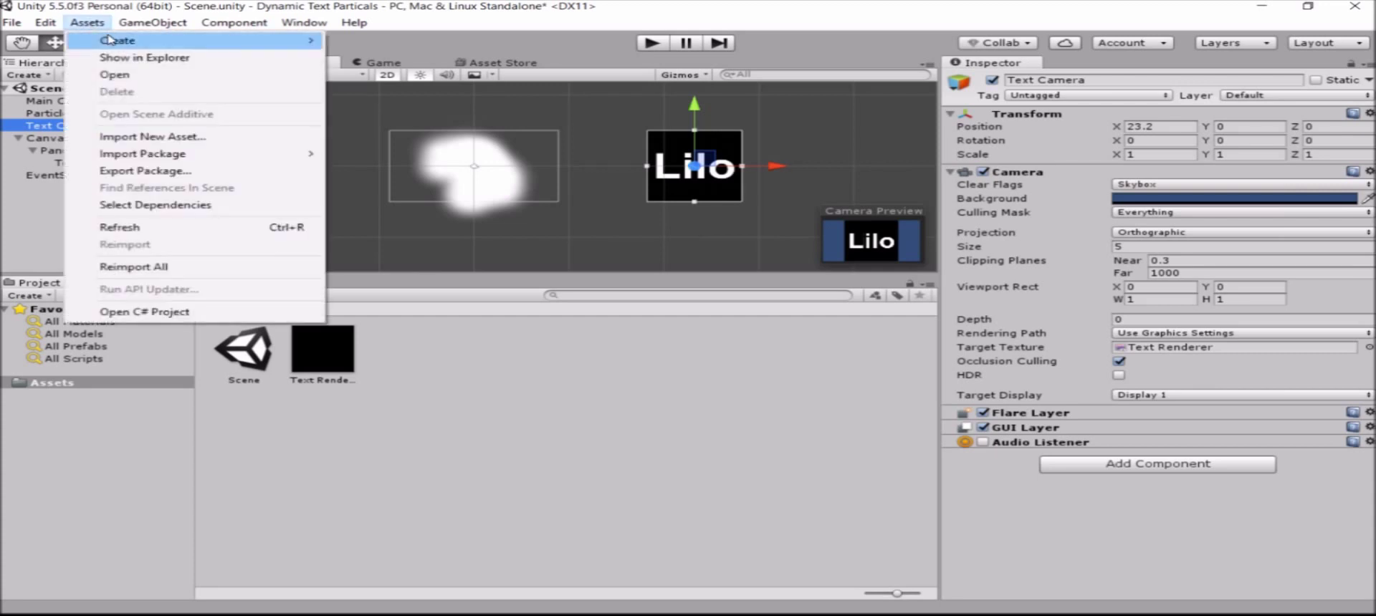
pyautogui.moveTo(112, 40)
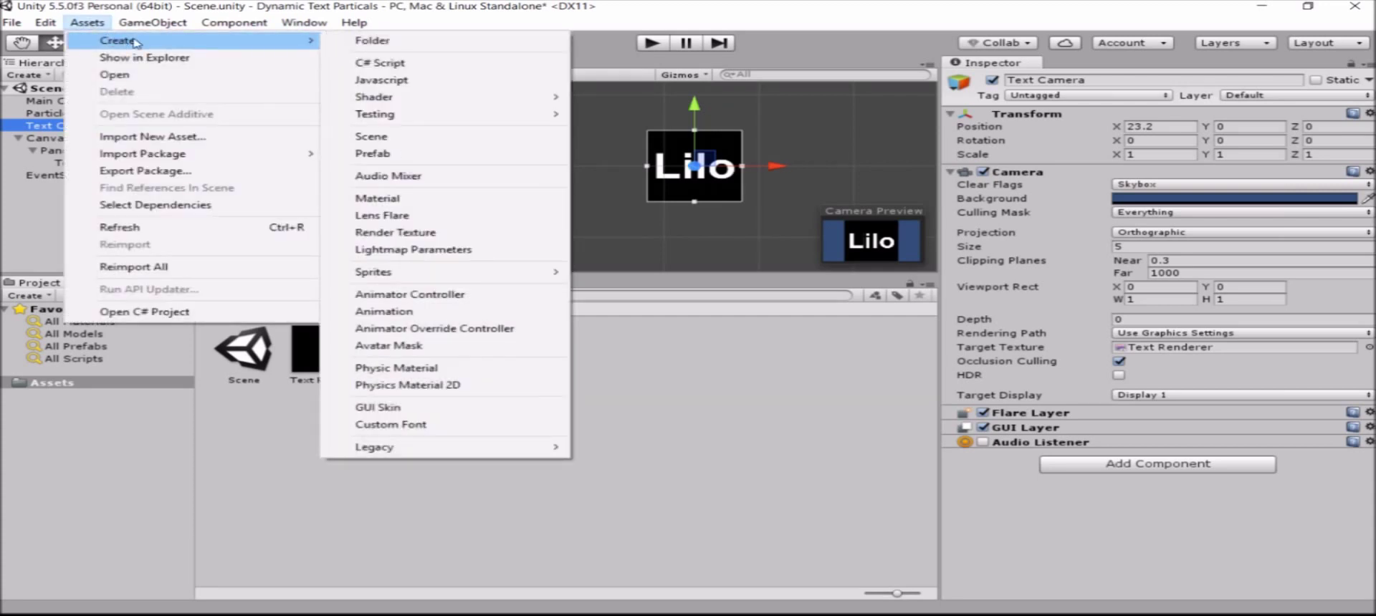
pyautogui.click(416, 198)
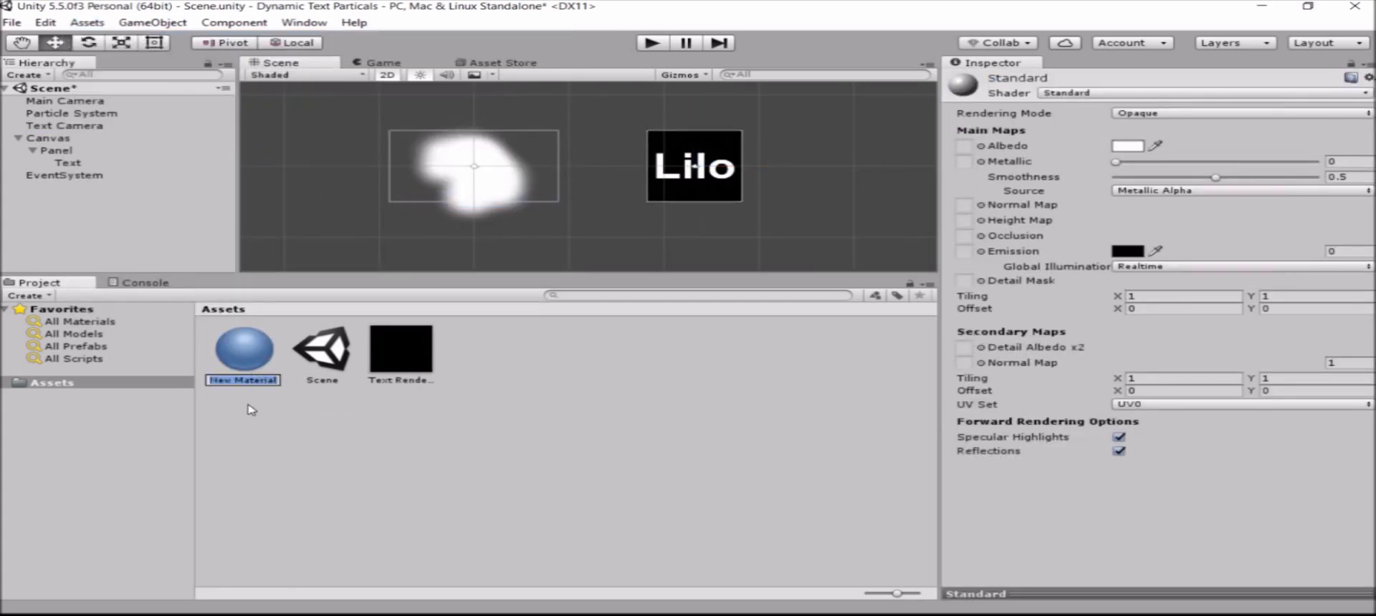
pyautogui.write('Text Material')
pyautogui.press('Return')
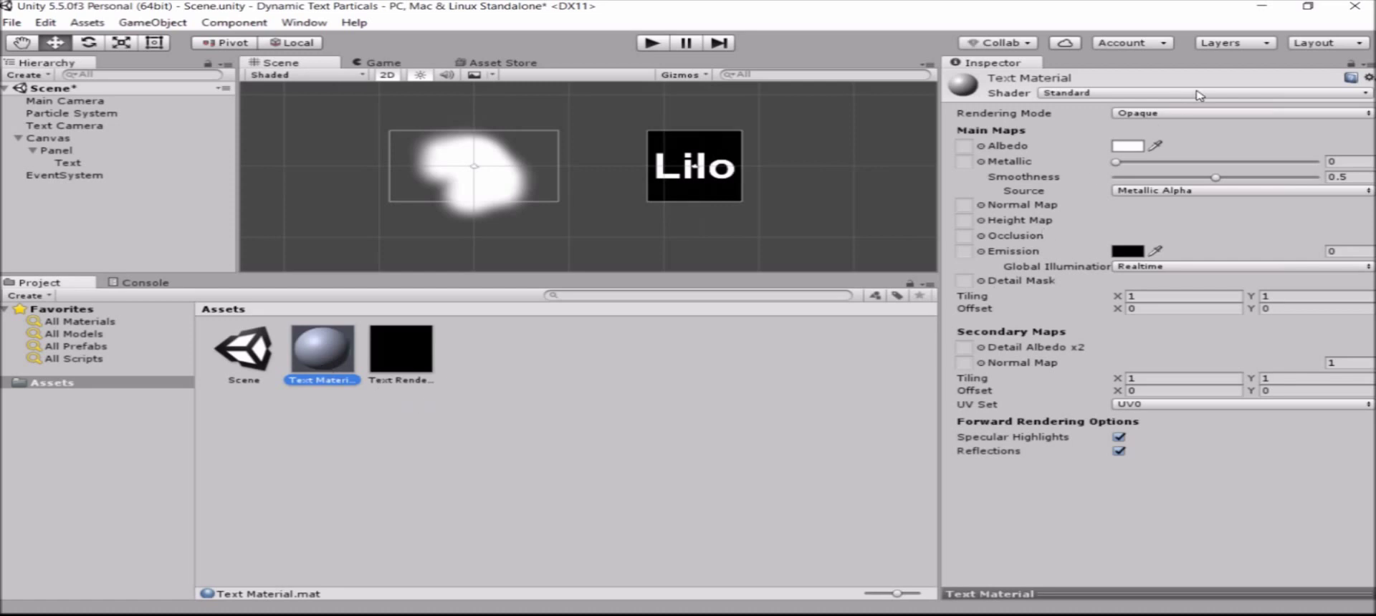
# Step: Set the material's shader to Mobile/Particles/Additive
pyautogui.click(1110, 97)
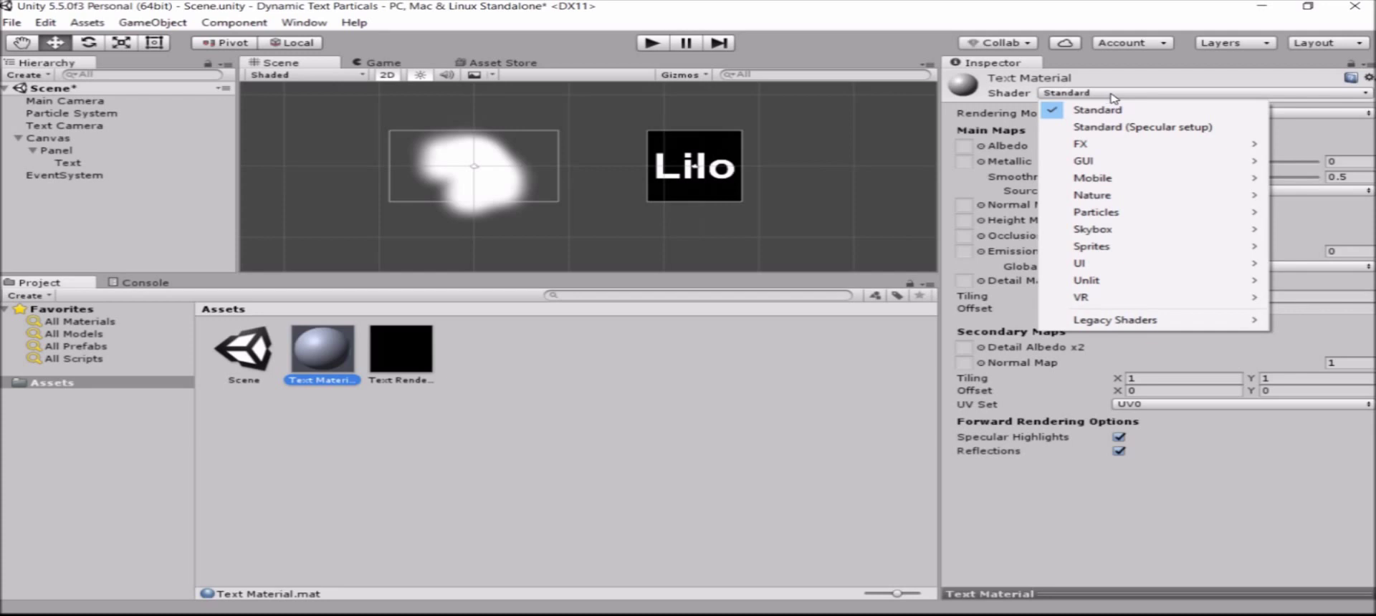
pyautogui.moveTo(1139, 215)
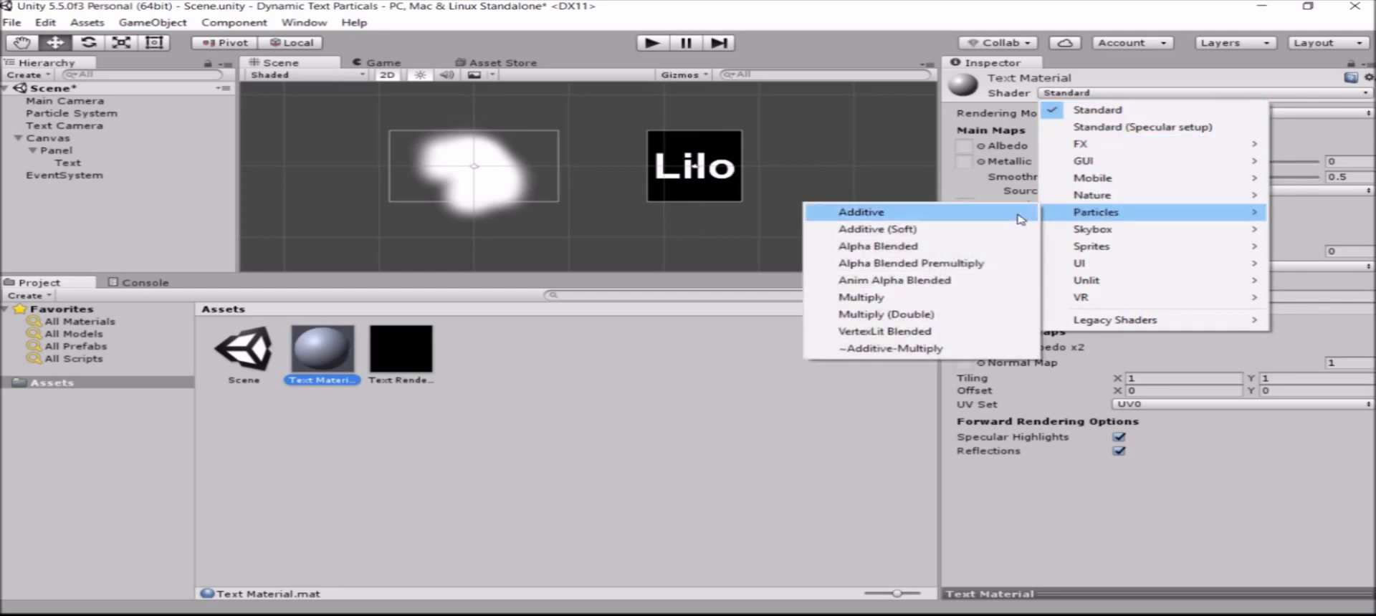
pyautogui.moveTo(1122, 184)
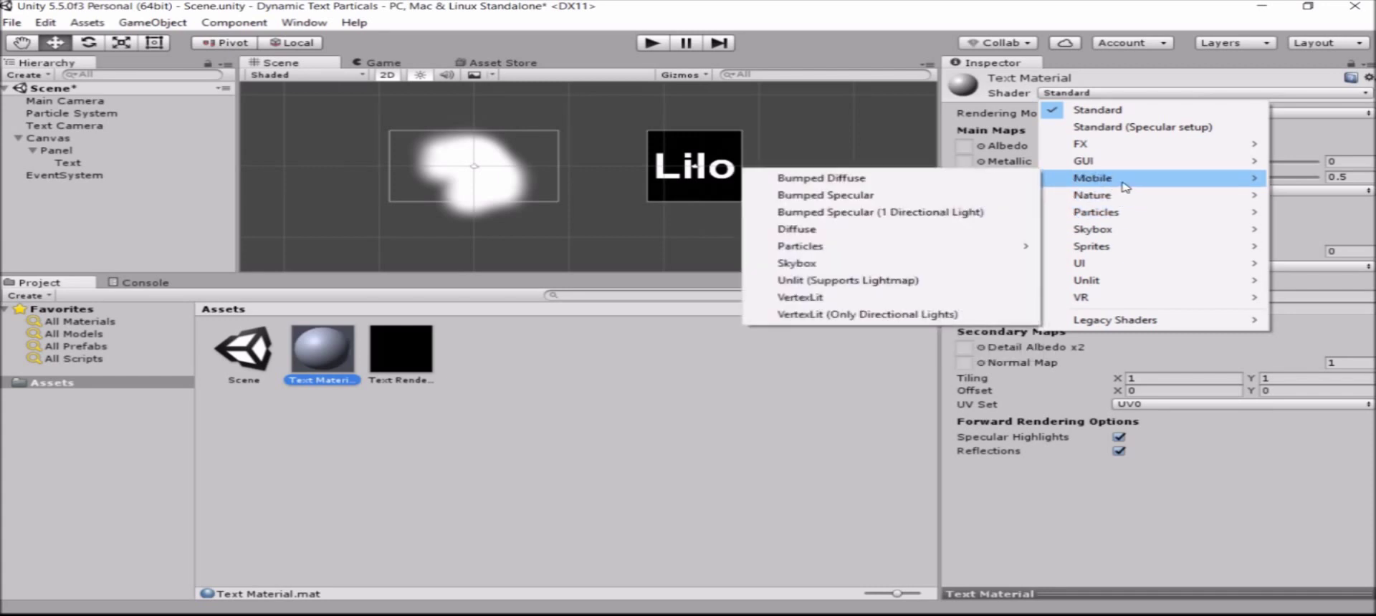
pyautogui.moveTo(921, 248)
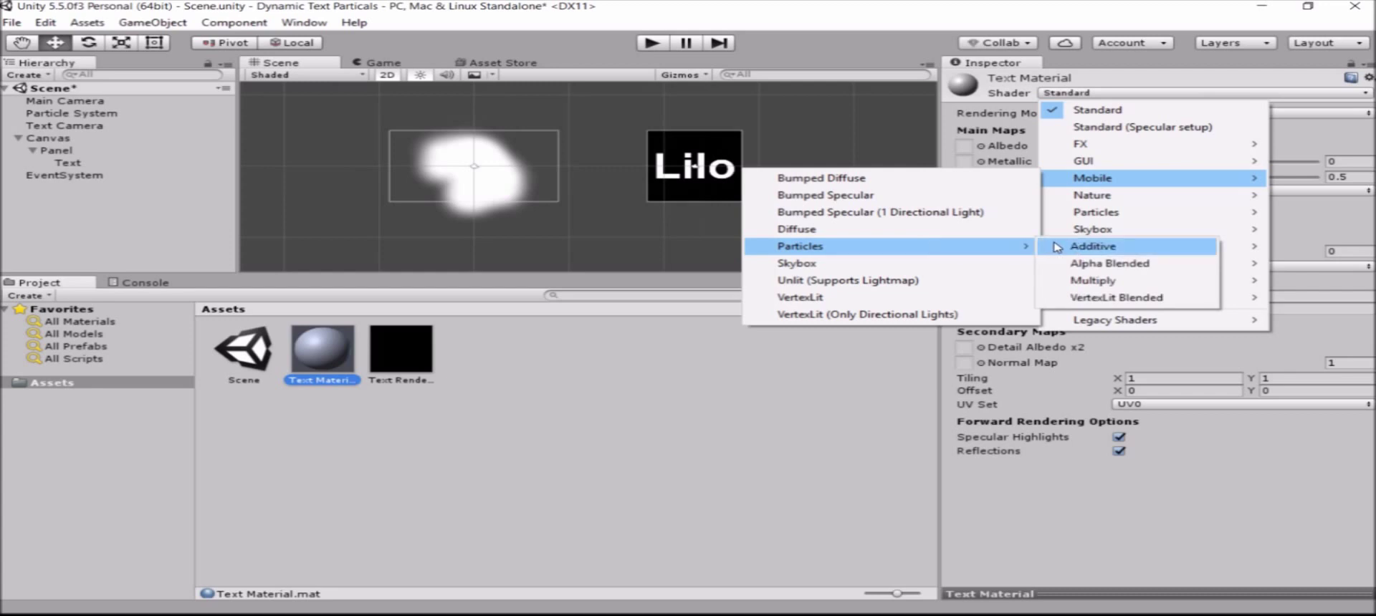
pyautogui.click(1057, 247)
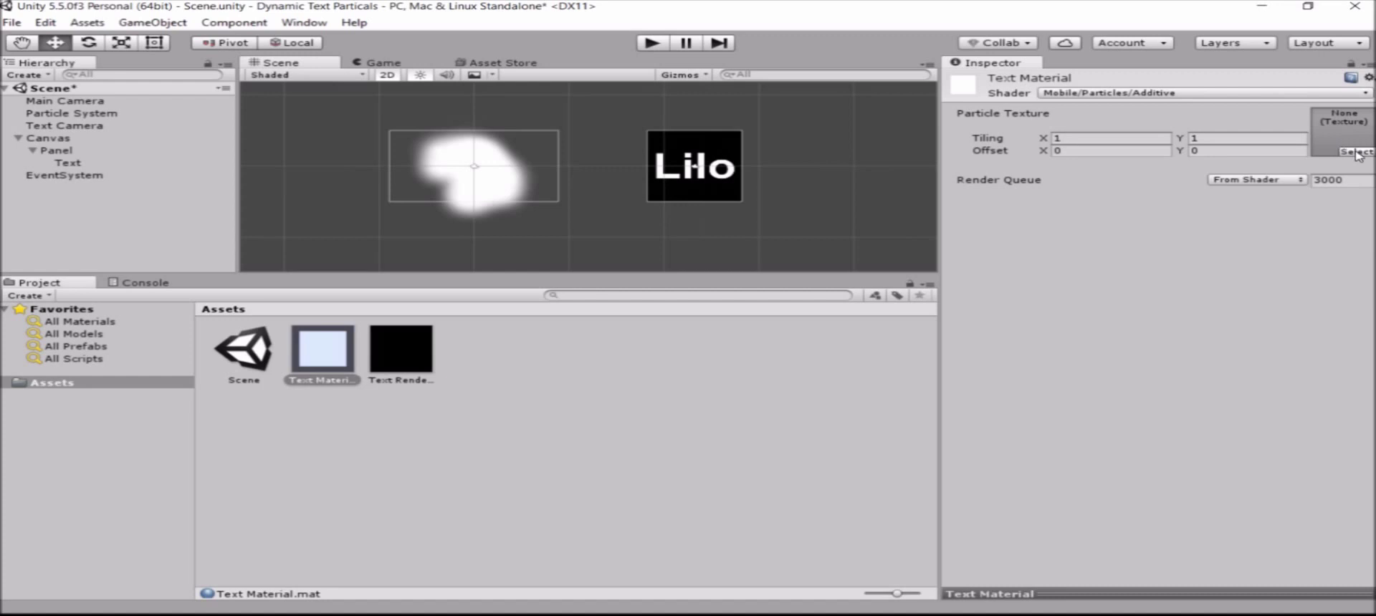
# Step: Assign the Text Renderer render texture as Text Material's particle texture
pyautogui.click(1356, 152)
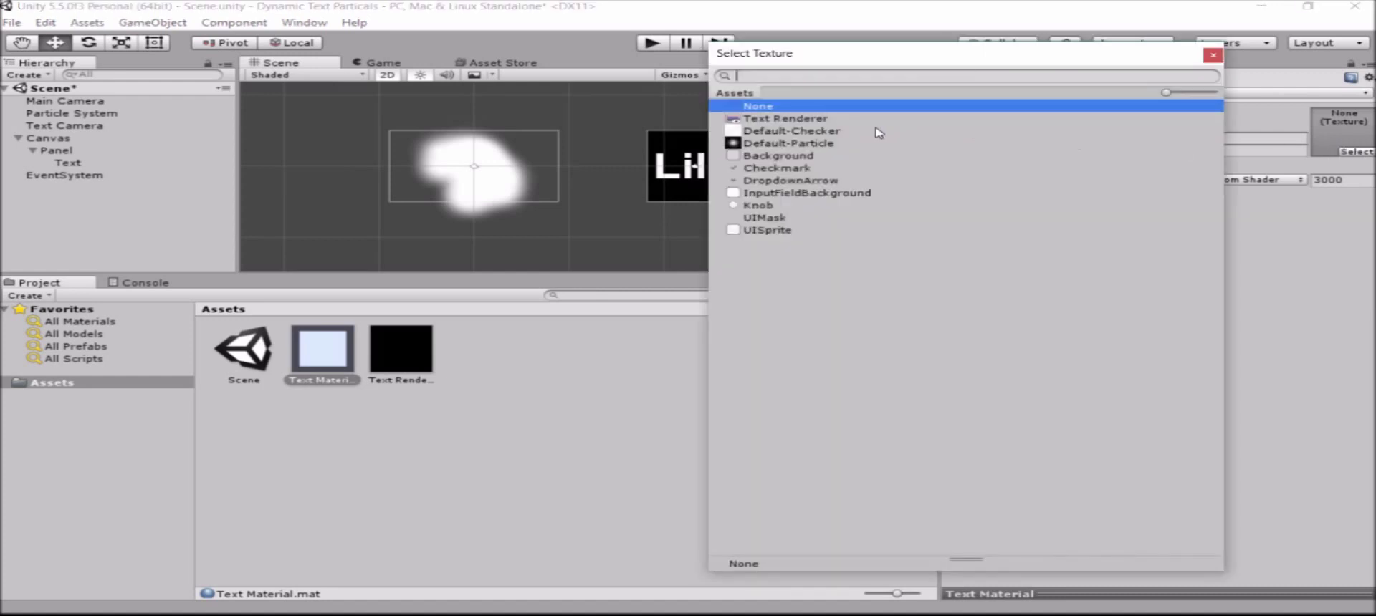
pyautogui.click(761, 118)
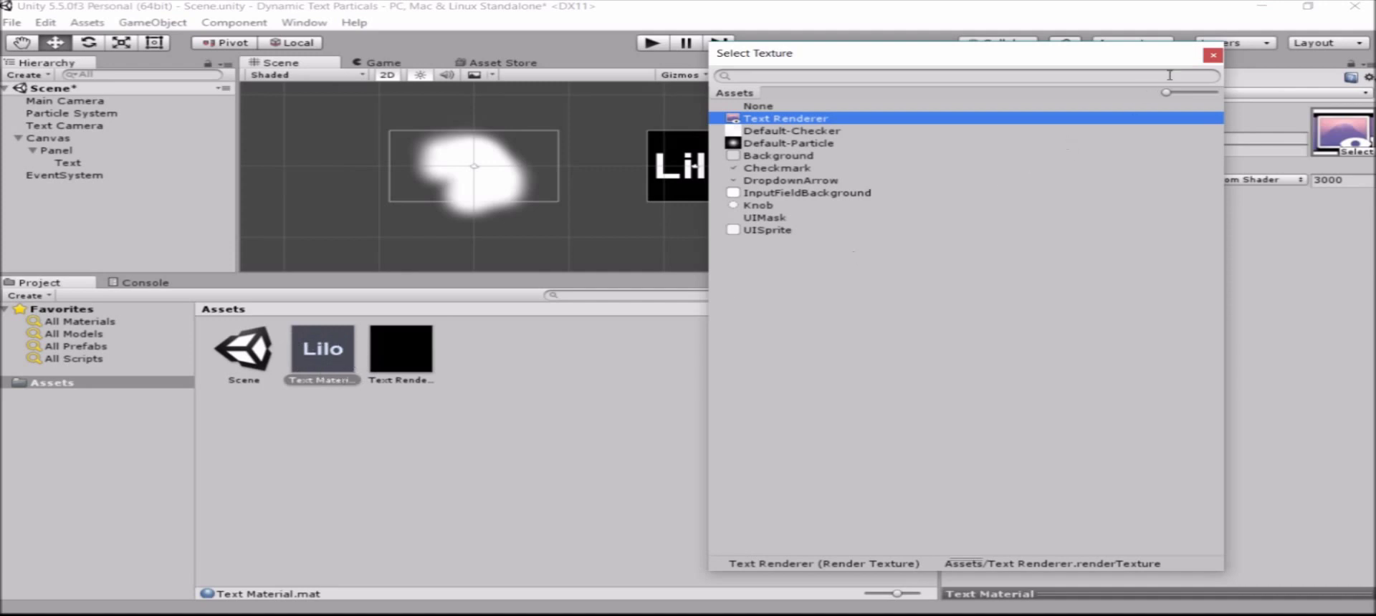
pyautogui.click(1212, 56)
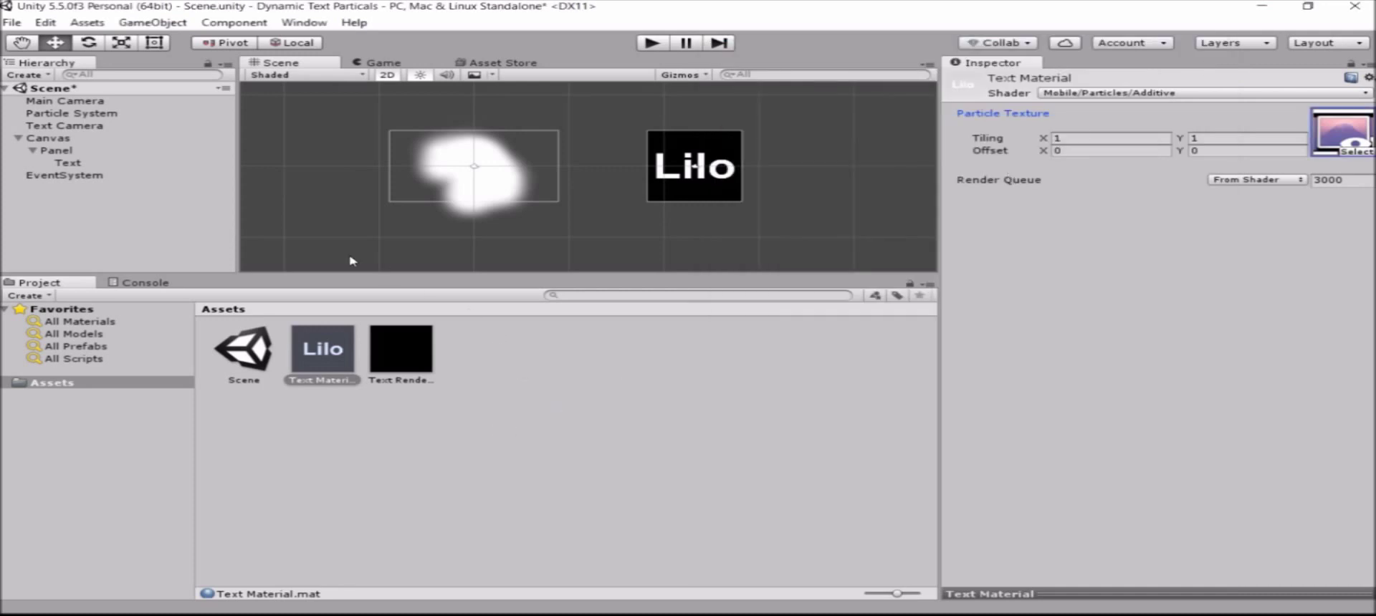
# Step: Set the Particle System's Renderer material to Text Material and enter Play mode
pyautogui.click(106, 116)
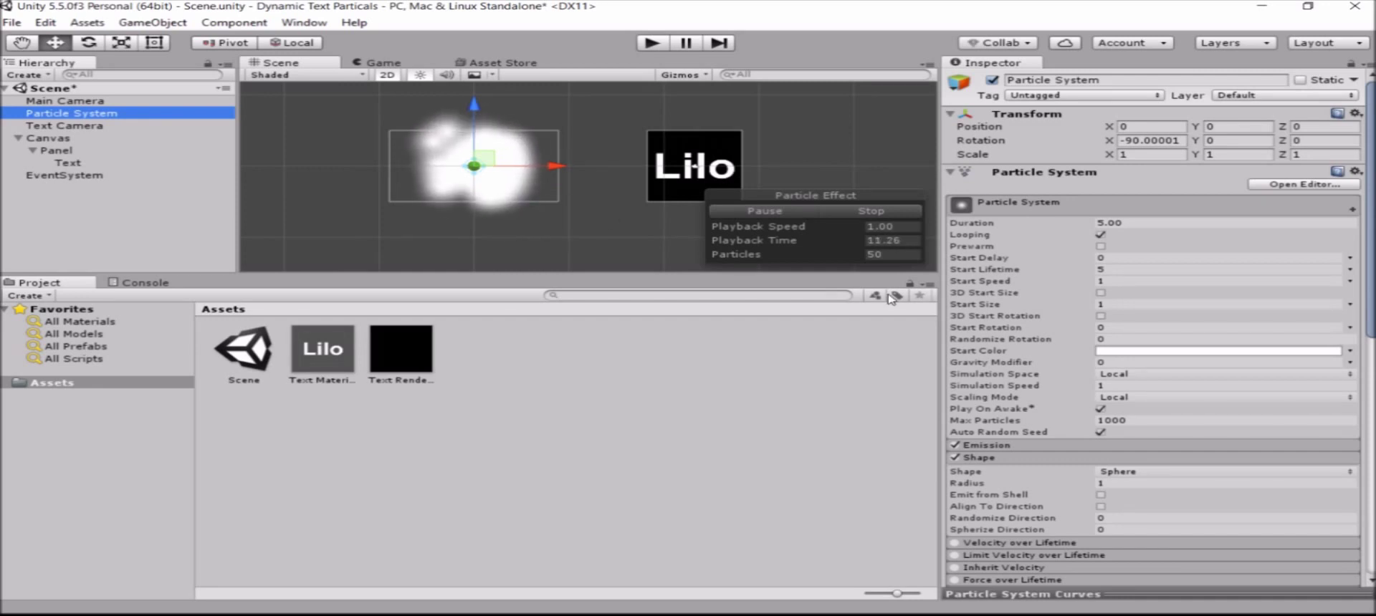
pyautogui.moveTo(1370, 231); pyautogui.dragTo(1366, 479)
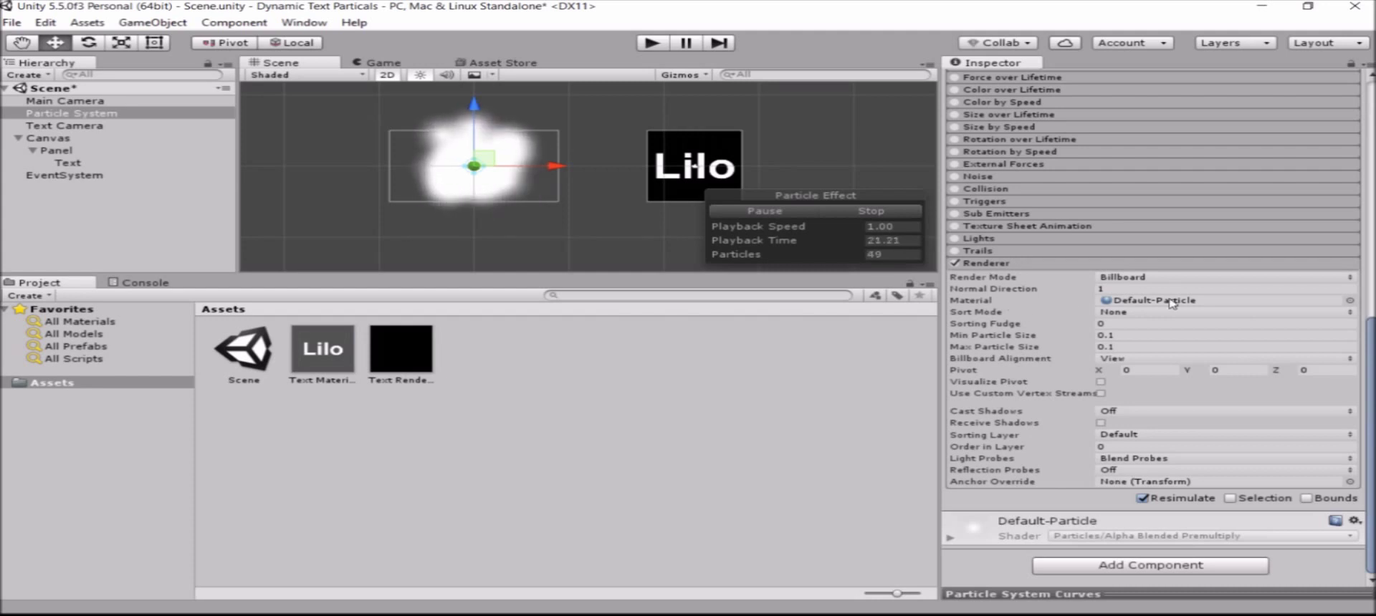
pyautogui.click(1350, 302)
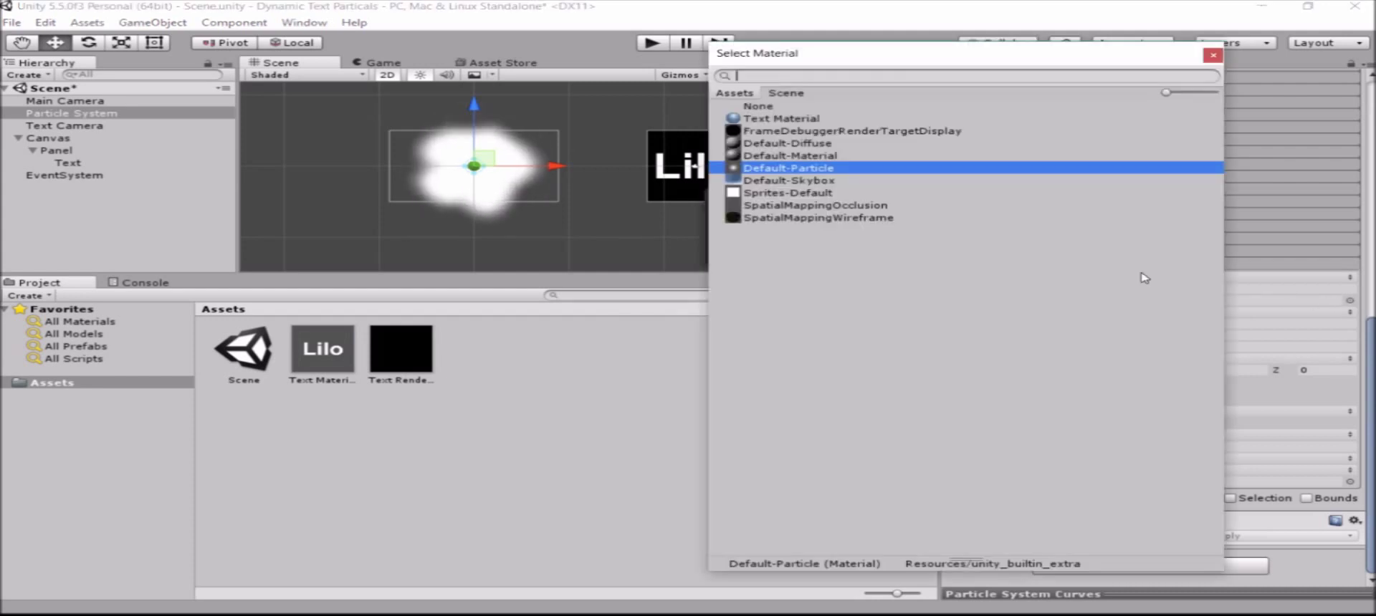
pyautogui.click(786, 120)
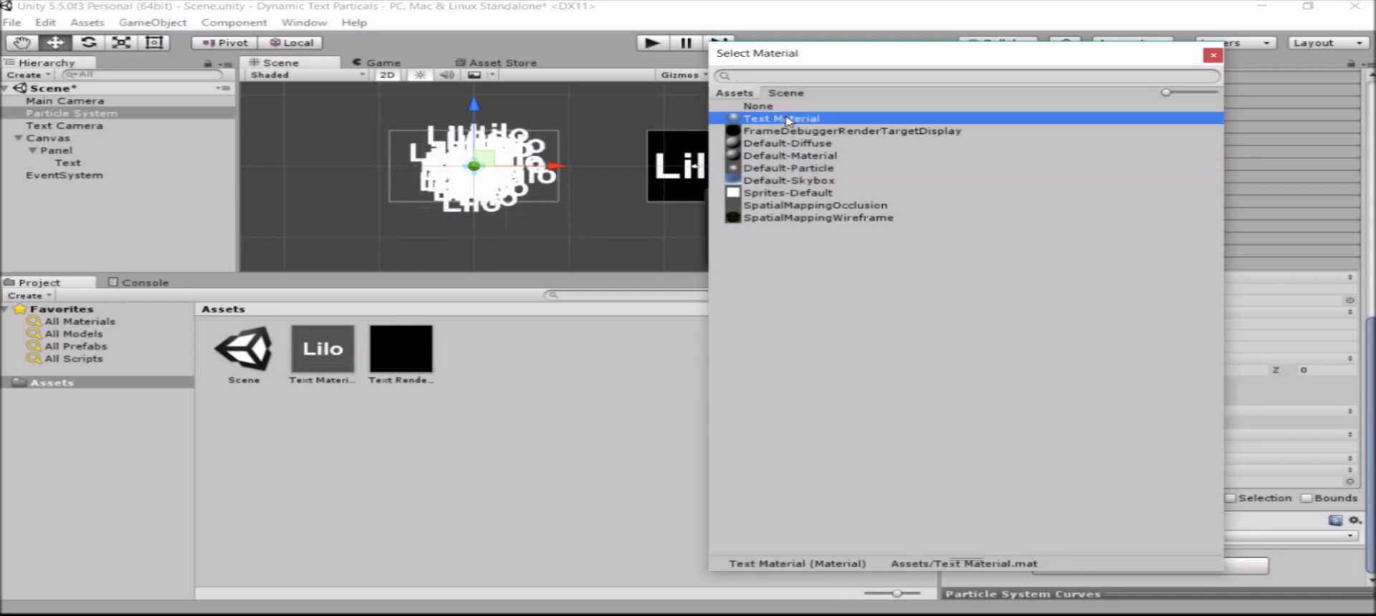
pyautogui.click(1213, 55)
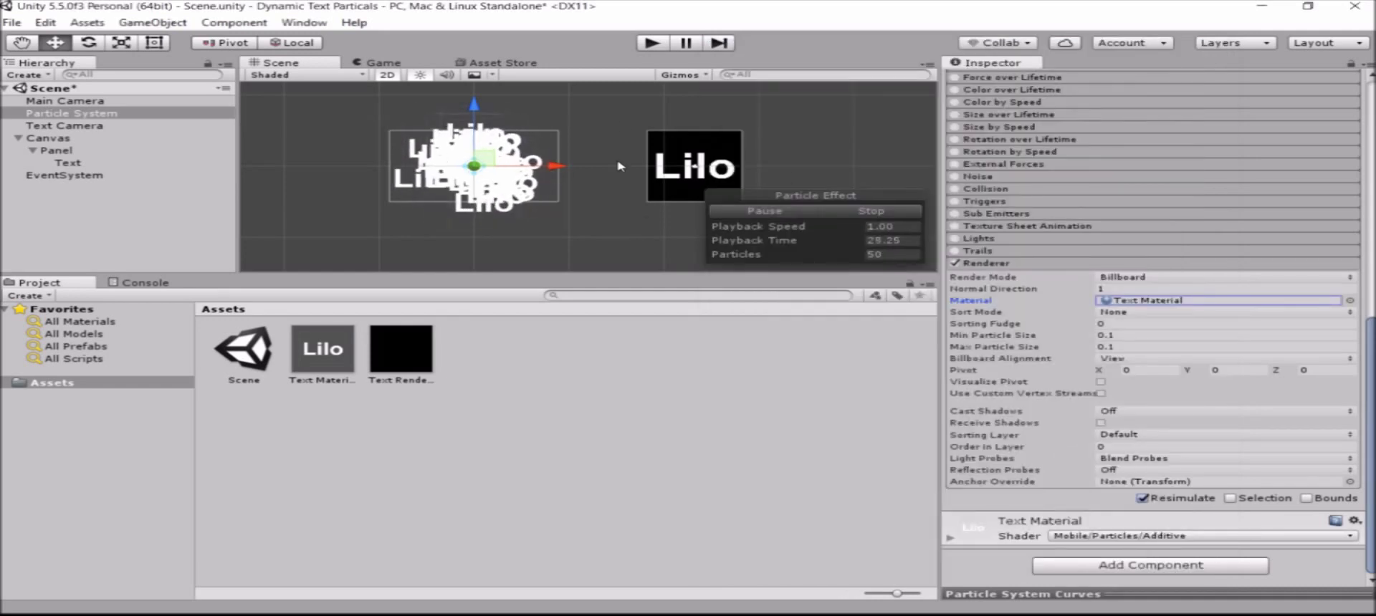
pyautogui.click(650, 45)
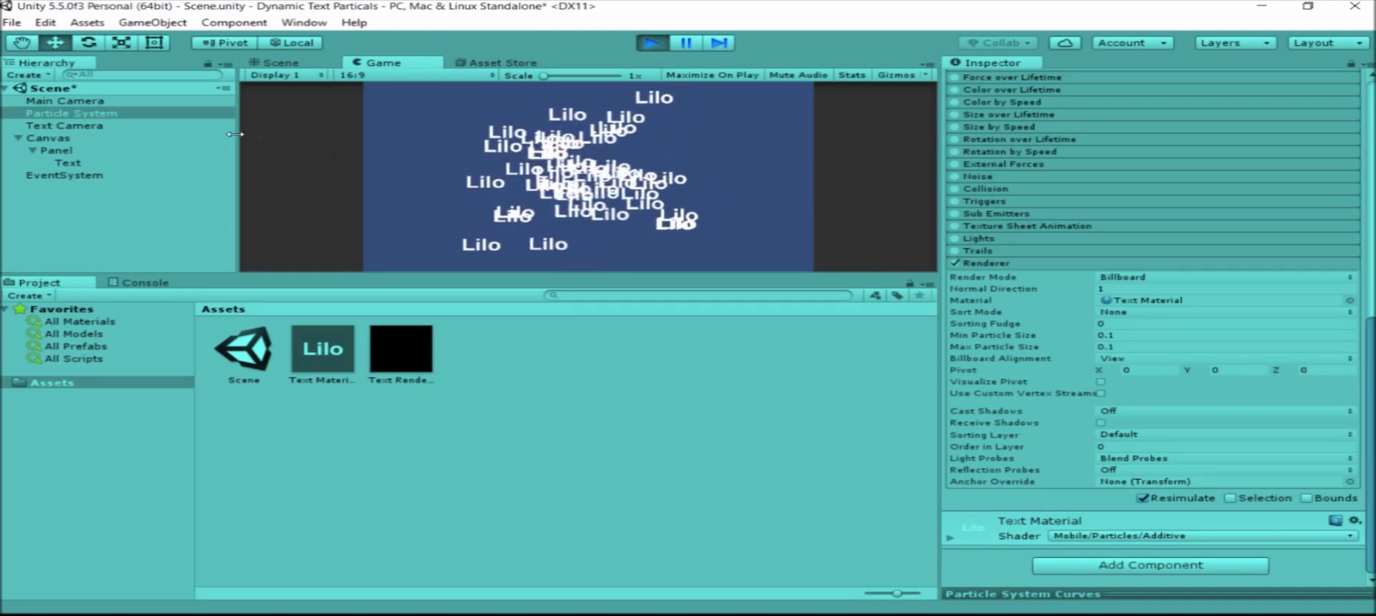
# Step: Select the Text object and select the word Lilo in its Text field
pyautogui.click(90, 165)
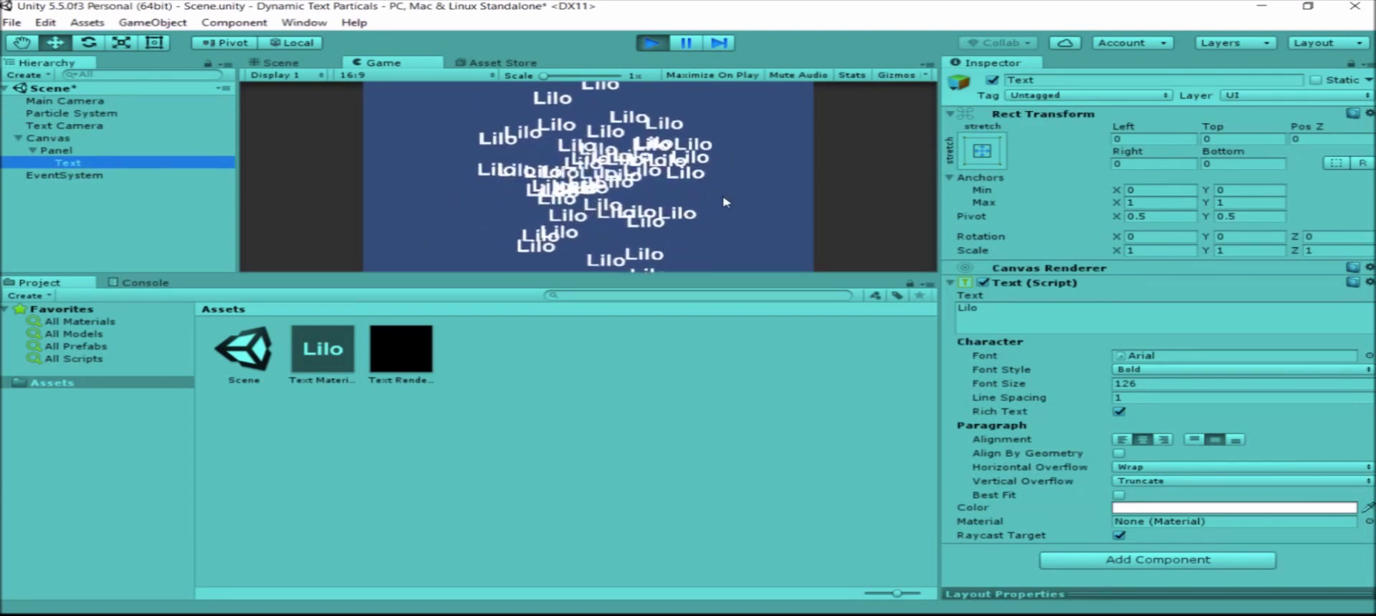
pyautogui.click(1000, 311)
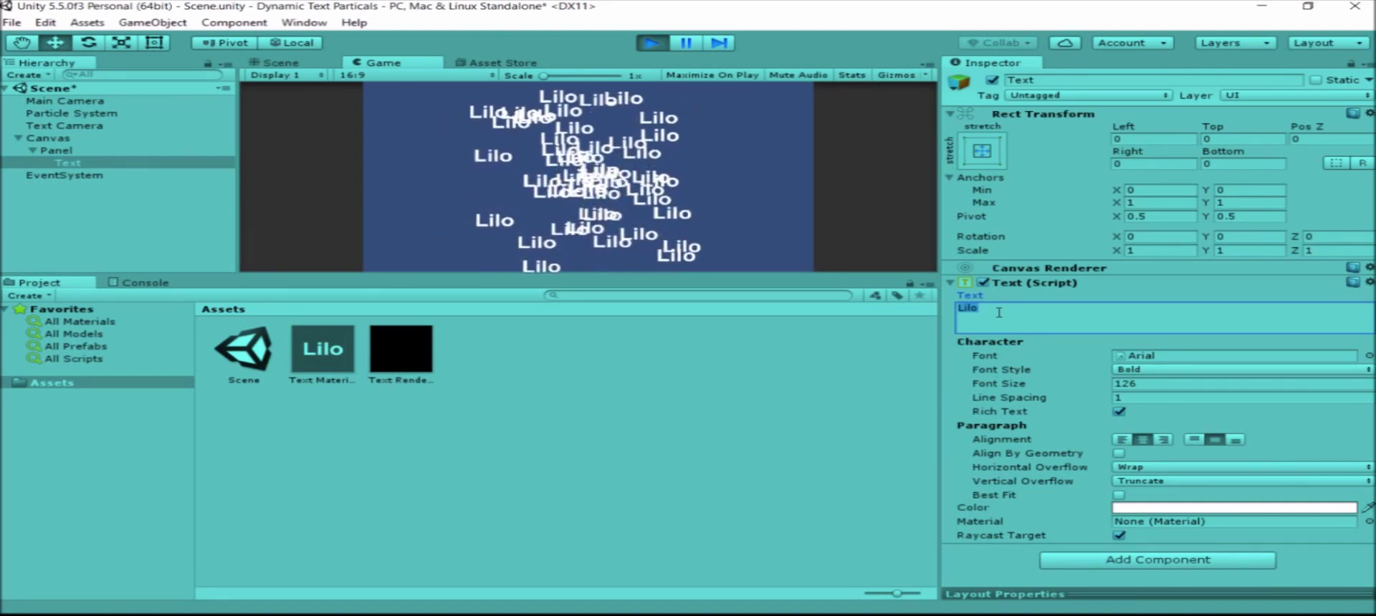
# Step: Change the Text to 'Awesome' and reduce the font size to 48
pyautogui.write('Awesome')
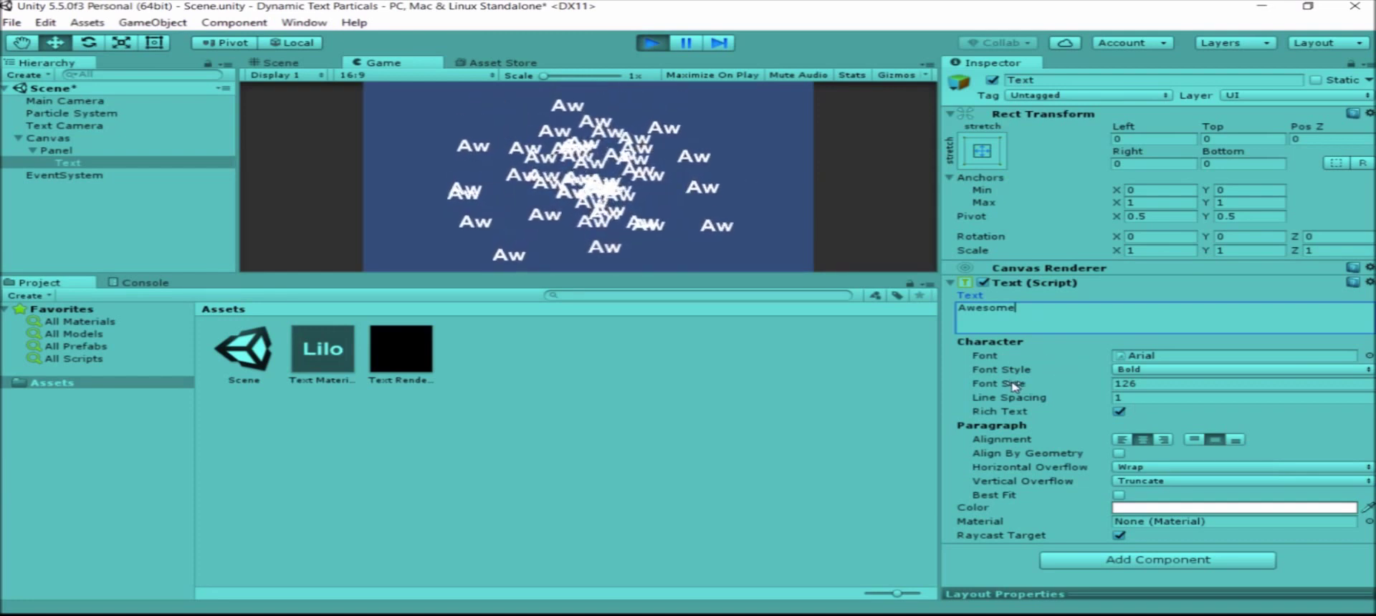
pyautogui.moveTo(1014, 387); pyautogui.dragTo(934, 390)
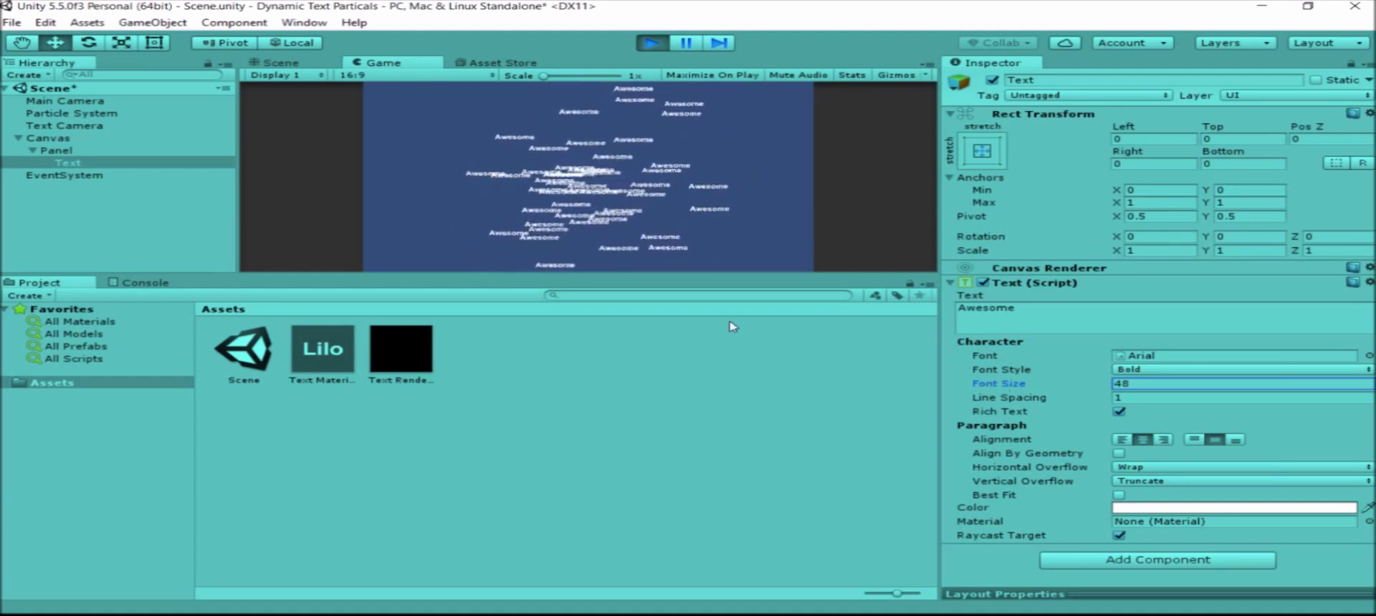
# Step: Raise the Particle System's Renderer min and max particle size to 0.19
pyautogui.click(86, 113)
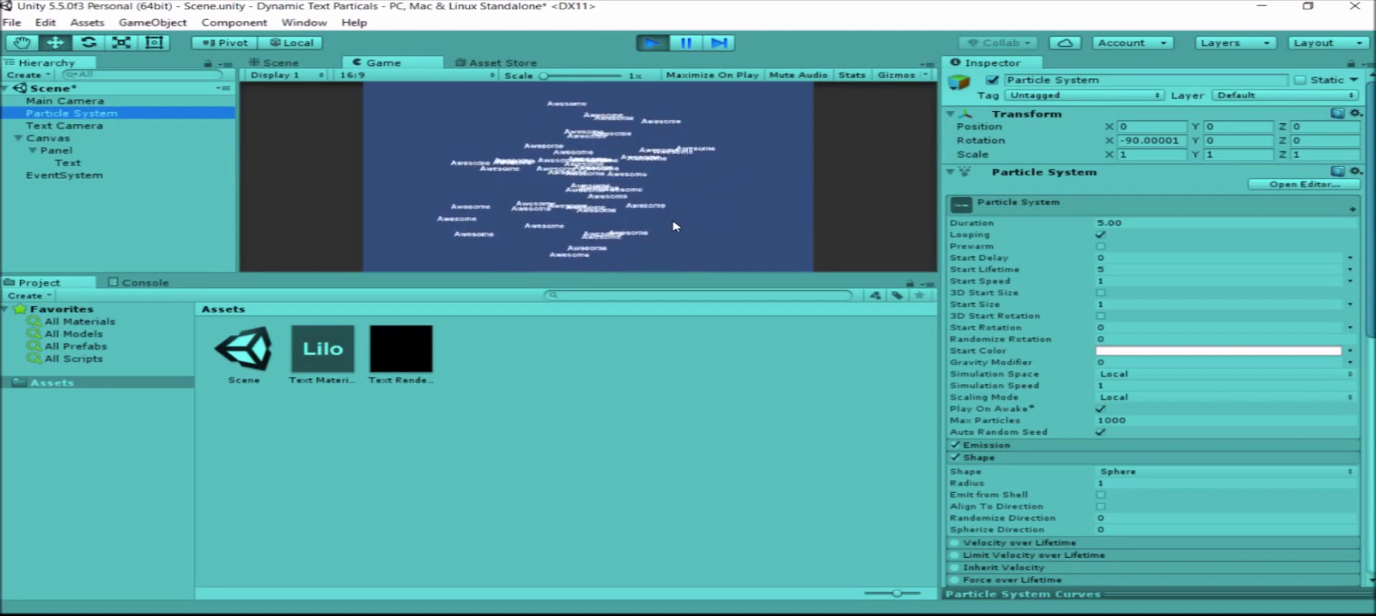
pyautogui.scroll(-10, 1031, 374)
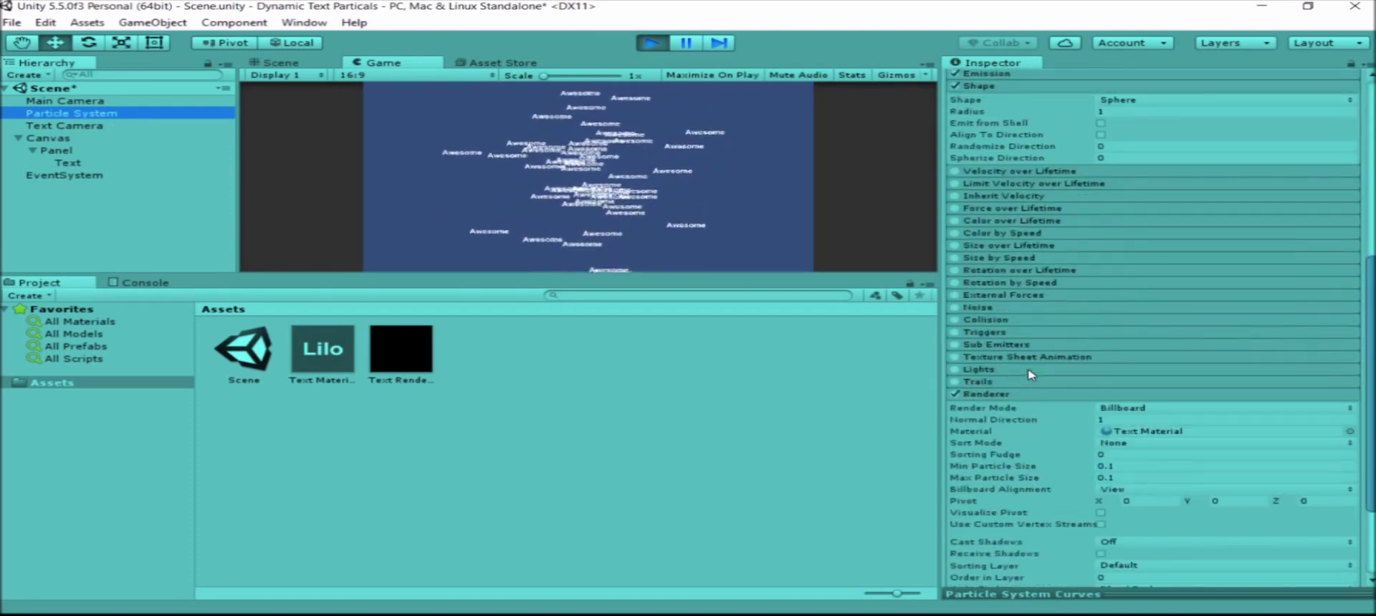
pyautogui.scroll(-5, 1030, 374)
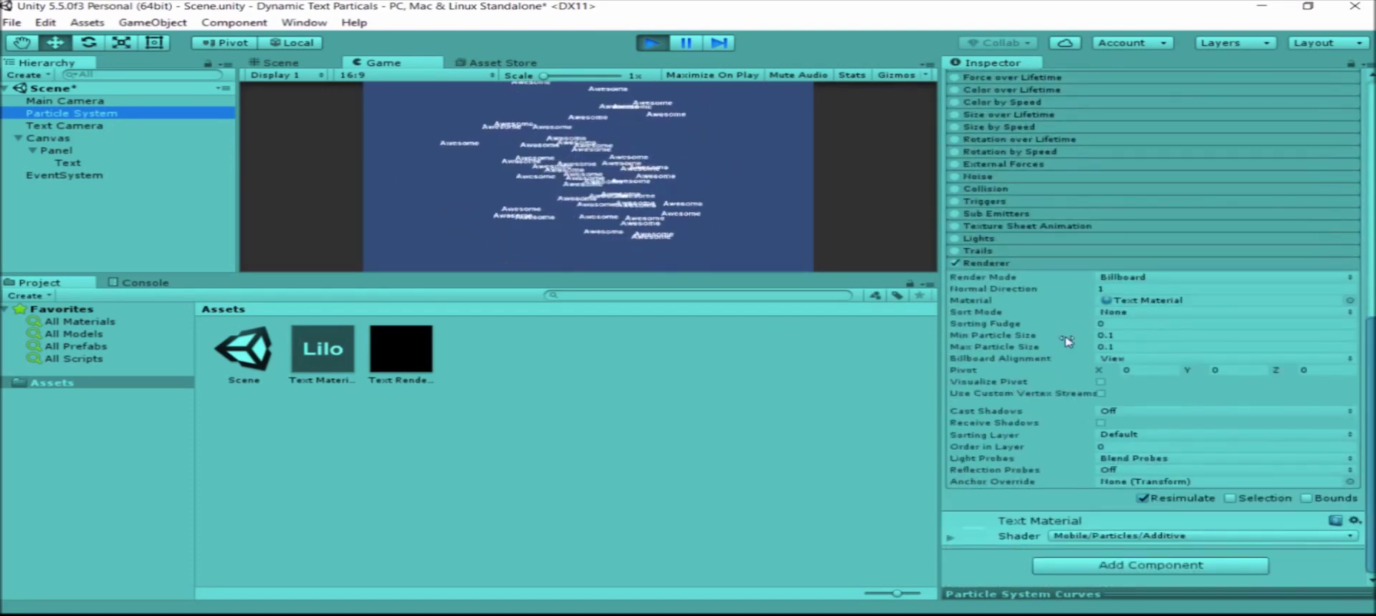
pyautogui.moveTo(1067, 342)
pyautogui.mouseDown()
pyautogui.moveTo(1099, 342)
pyautogui.moveTo(1064, 341)
pyautogui.mouseUp()
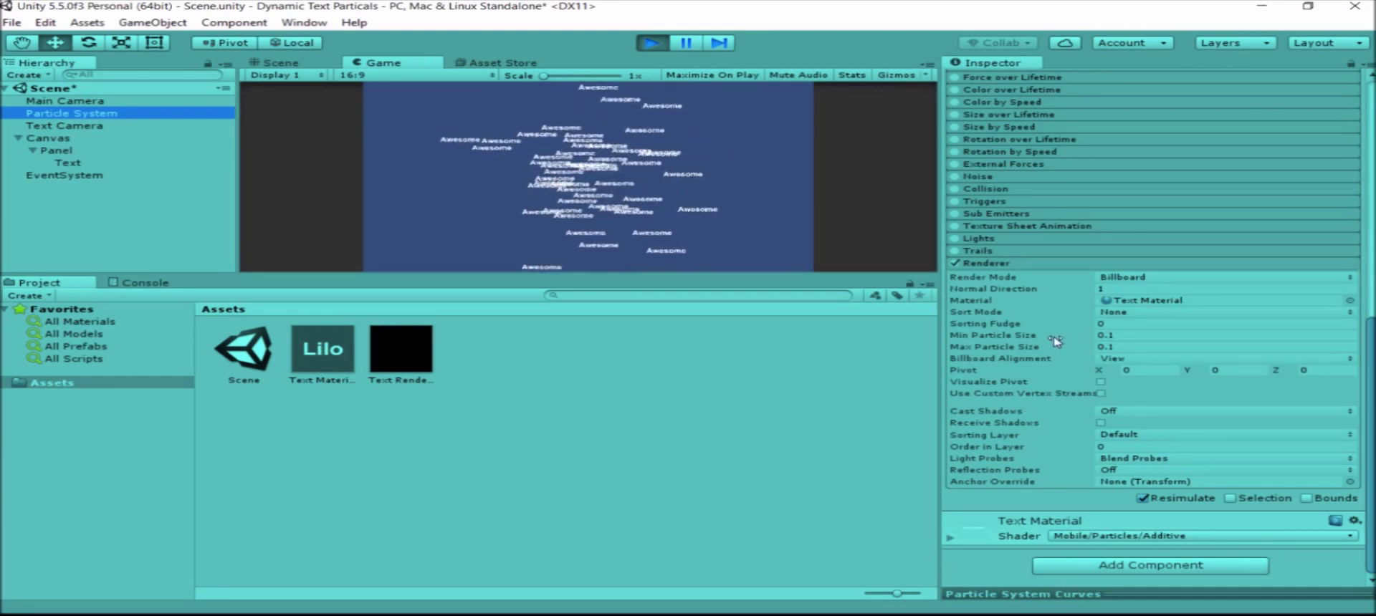